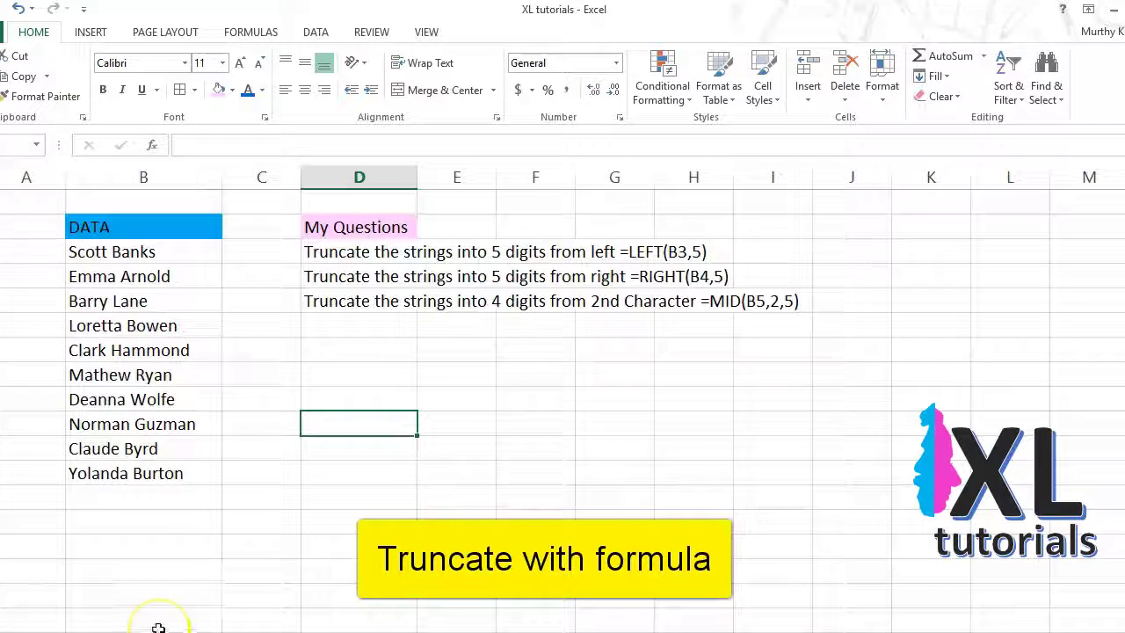
Step: Review the names in column B and the three truncation questions in D3:D5
{"action": "left_click", "coordinate": [152, 232]}
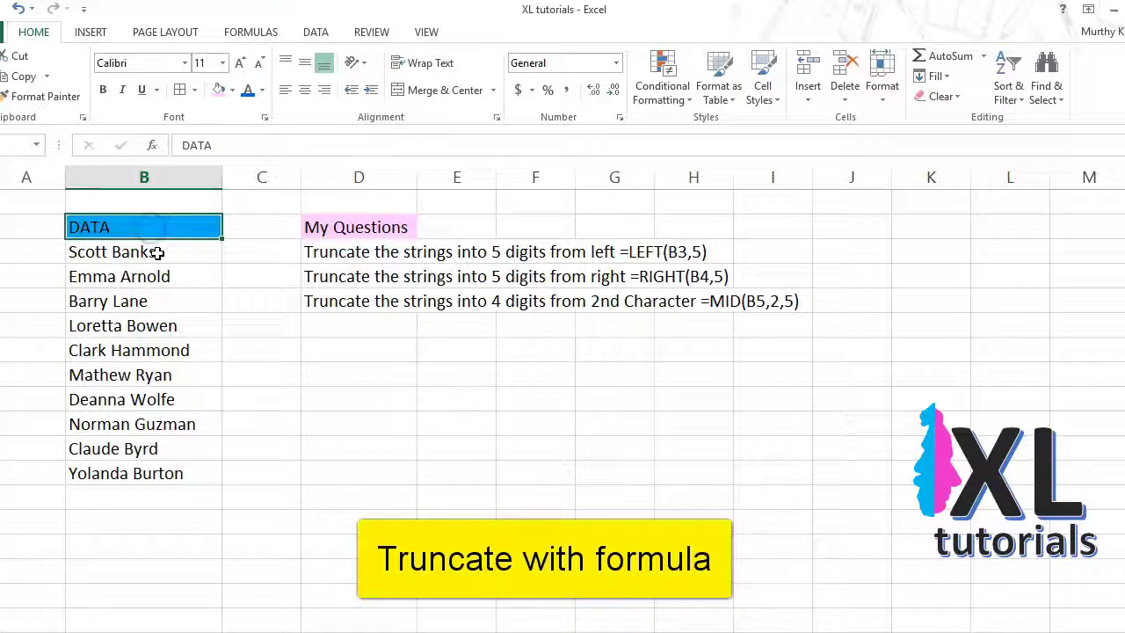
{"action": "left_click_drag", "start_coordinate": [157, 252], "coordinate": [154, 472]}
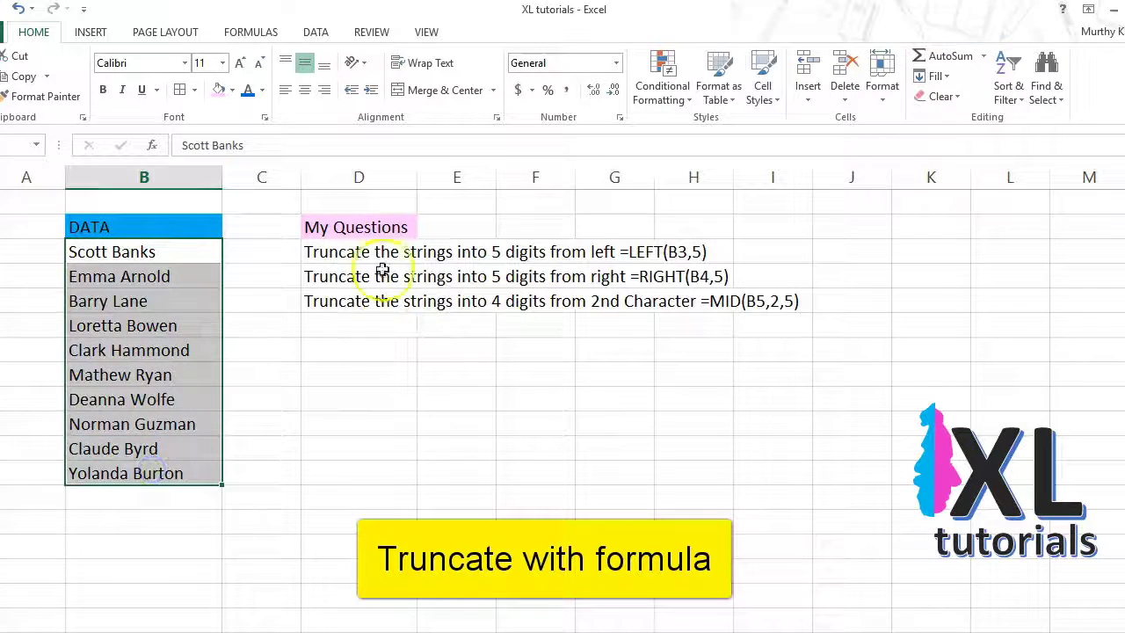
{"action": "left_click", "coordinate": [352, 221]}
{"action": "left_click_drag", "start_coordinate": [339, 251], "coordinate": [336, 301]}
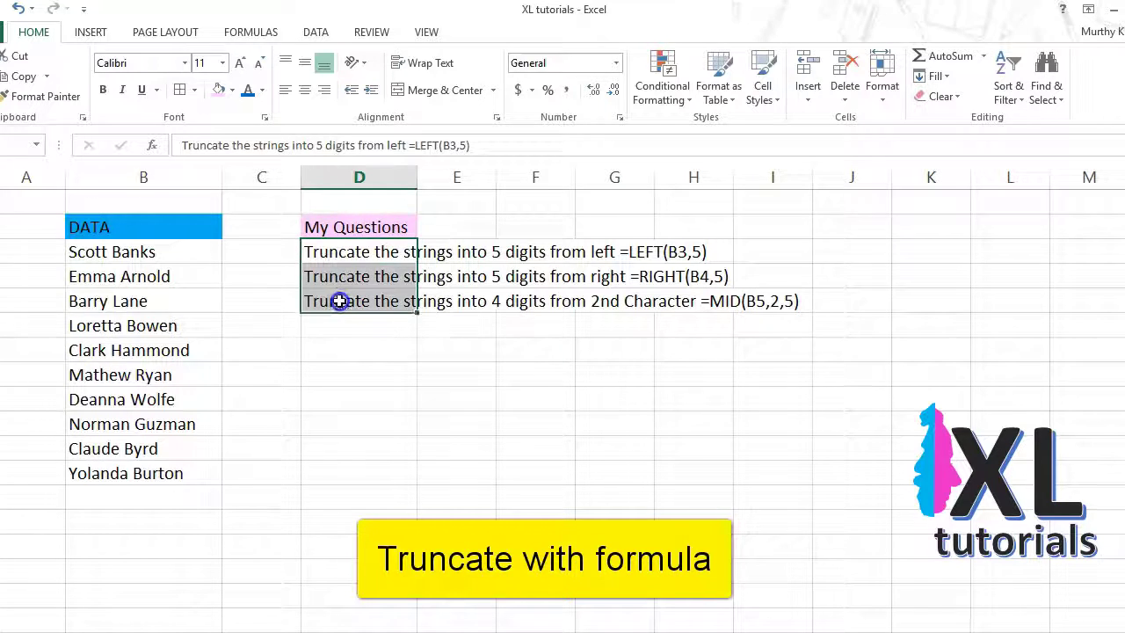
{"action": "left_click", "coordinate": [356, 251]}
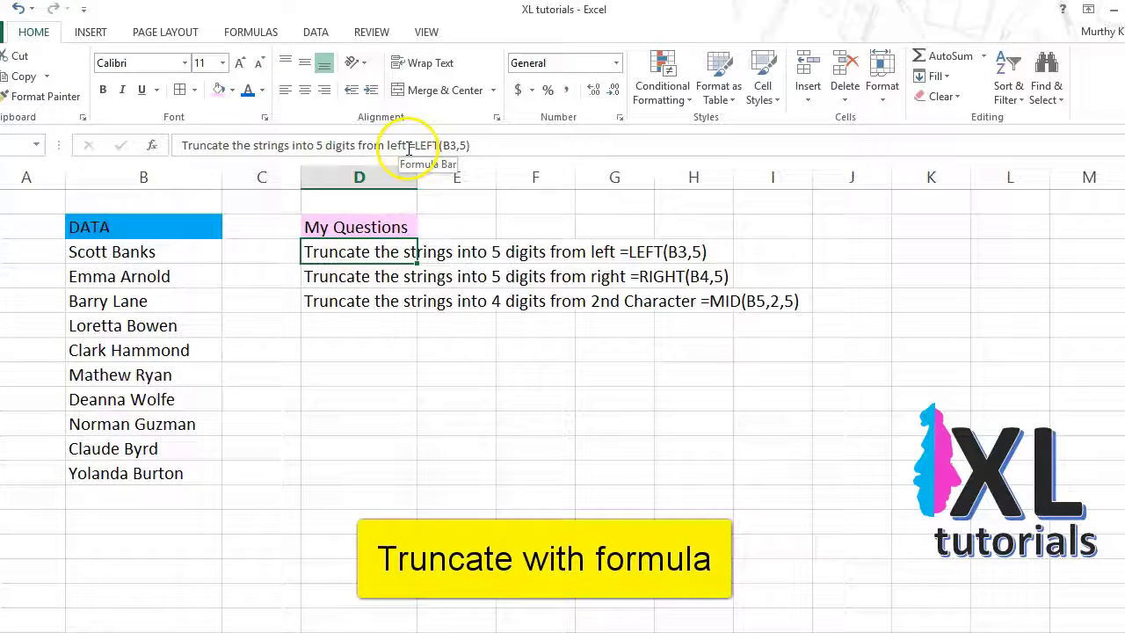
Step: Copy =LEFT(B3,5) from D3's question text and paste it into C3
{"action": "left_click_drag", "start_coordinate": [407, 146], "coordinate": [470, 145]}
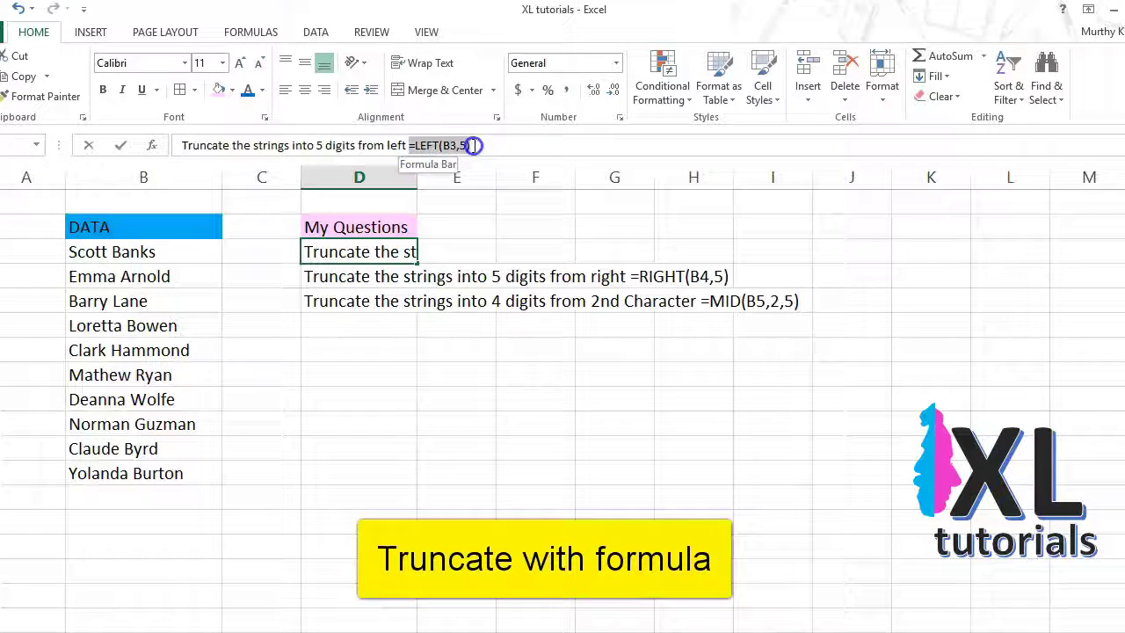
{"action": "right_click", "coordinate": [440, 146]}
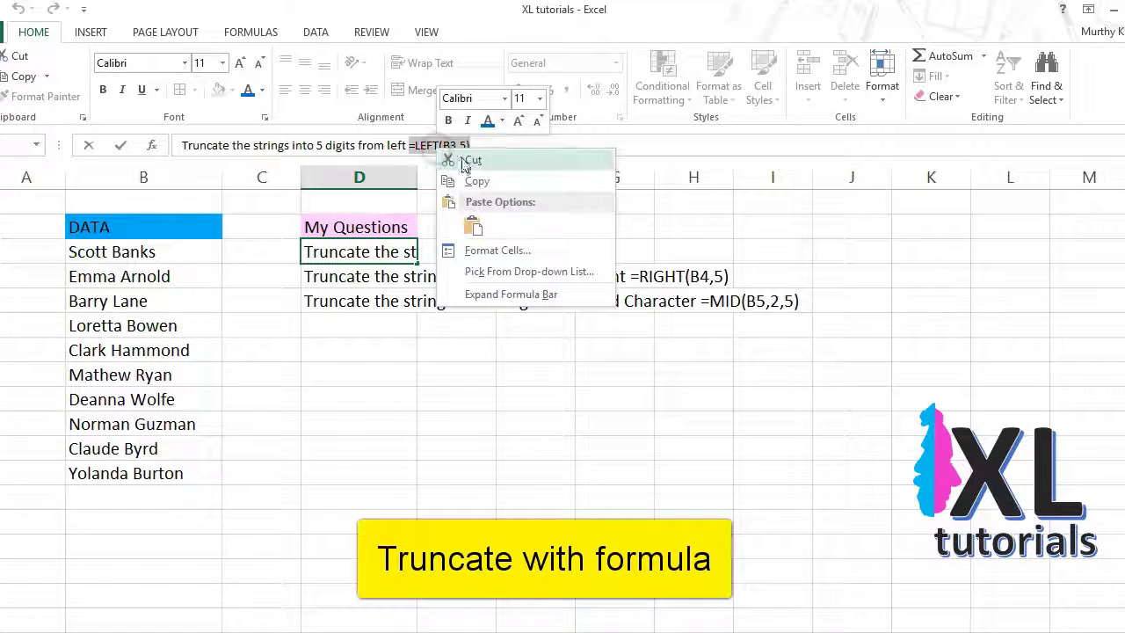
{"action": "left_click", "coordinate": [475, 183]}
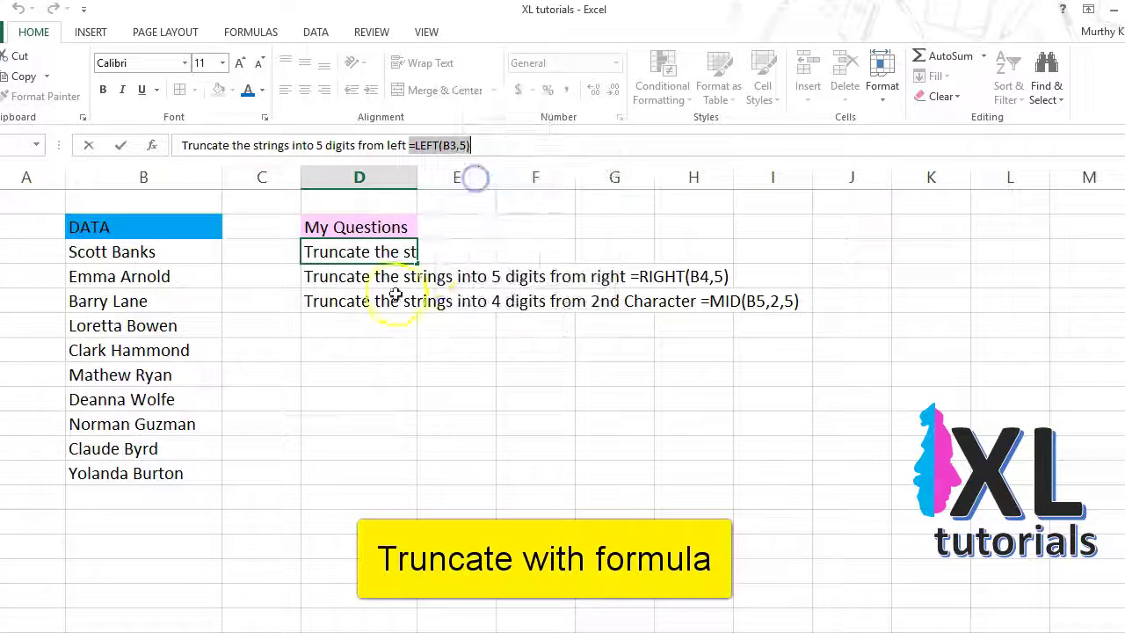
{"action": "left_click", "coordinate": [248, 253]}
{"action": "right_click", "coordinate": [276, 252]}
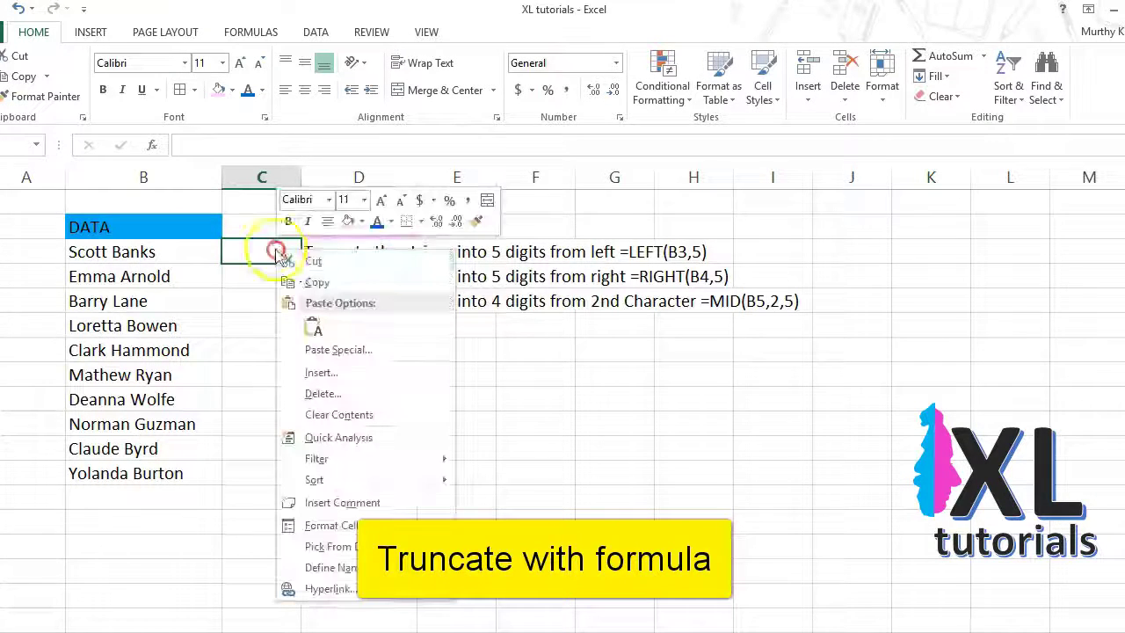
{"action": "left_click", "coordinate": [318, 328]}
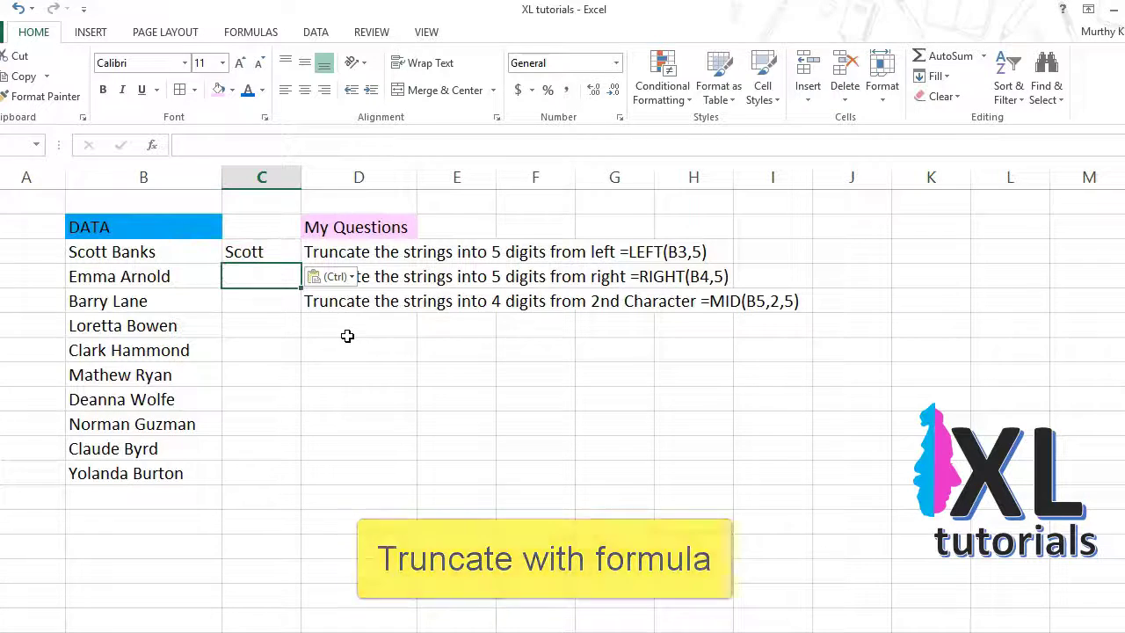
{"action": "left_click", "coordinate": [170, 258]}
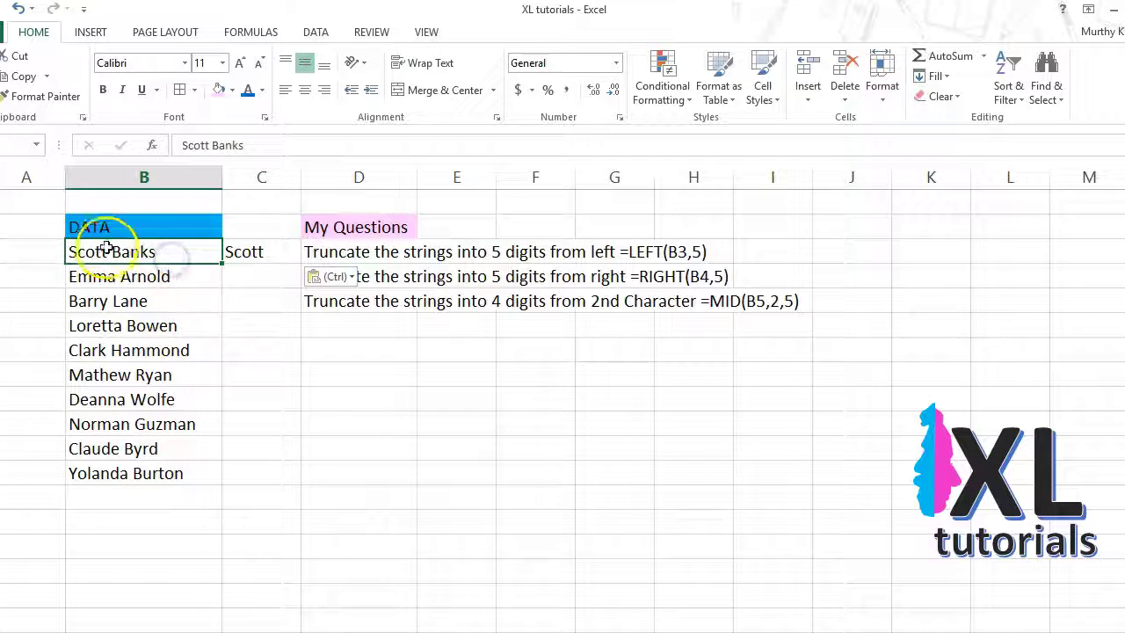
Step: Colour the first five letters of the name in B3 red, matching C3's LEFT result
{"action": "double_click", "coordinate": [109, 252]}
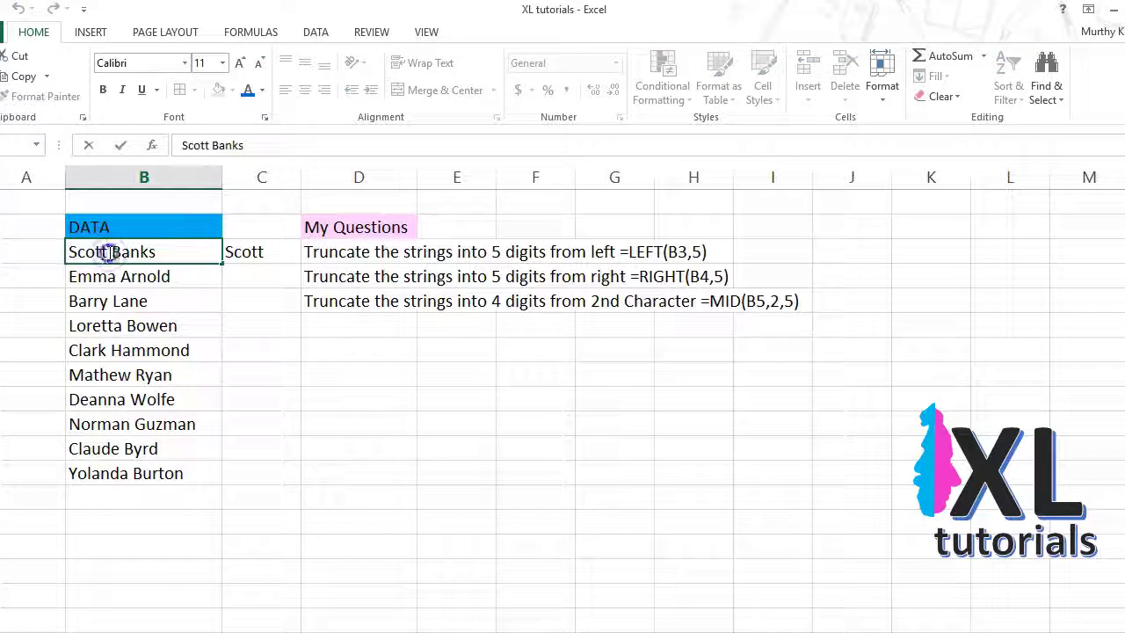
{"action": "left_click", "coordinate": [260, 90]}
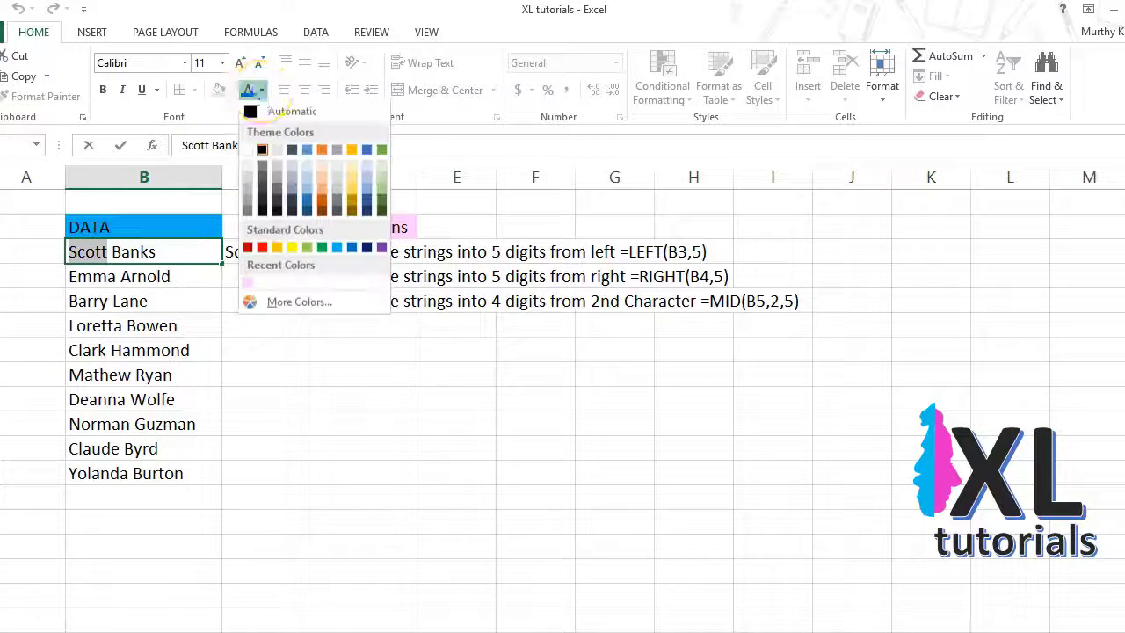
{"action": "left_click", "coordinate": [262, 248]}
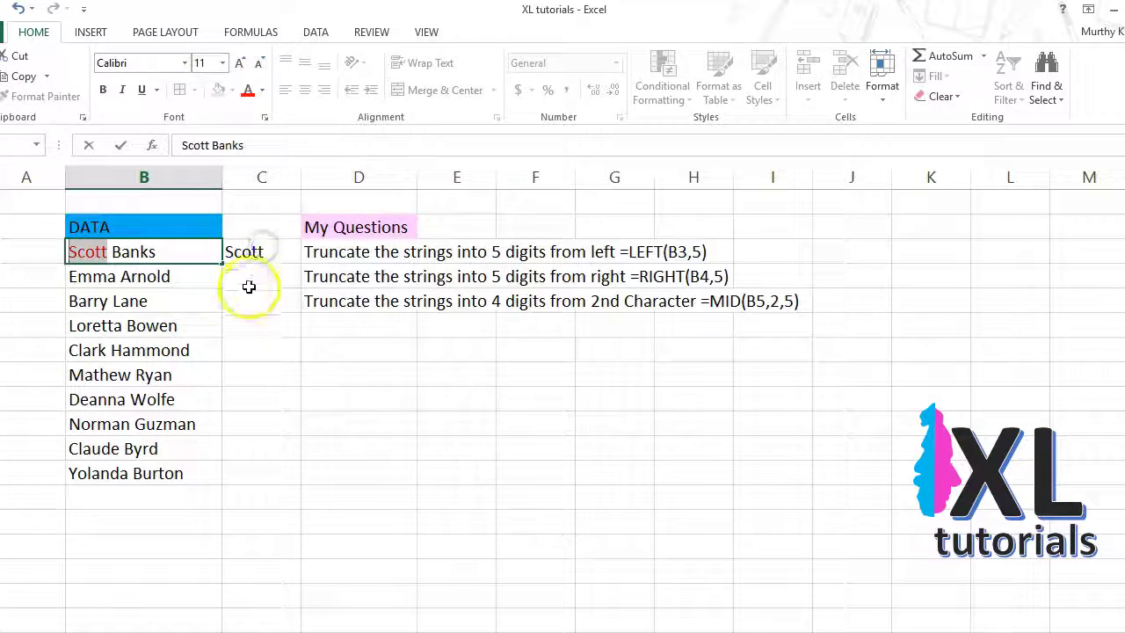
{"action": "left_click", "coordinate": [252, 275]}
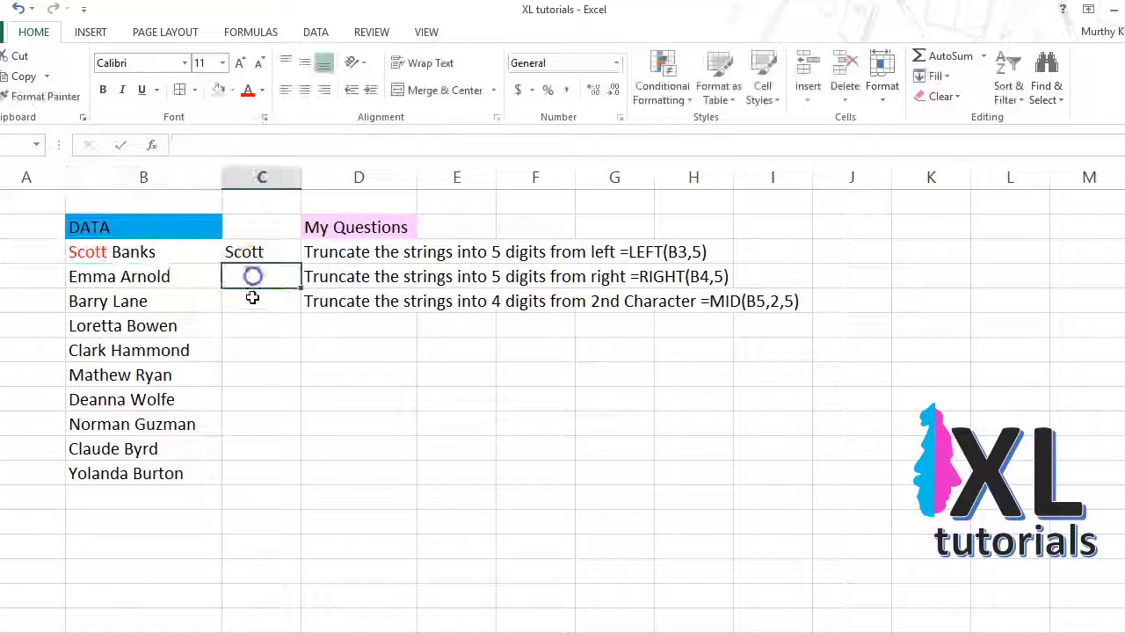
{"action": "left_click", "coordinate": [325, 278]}
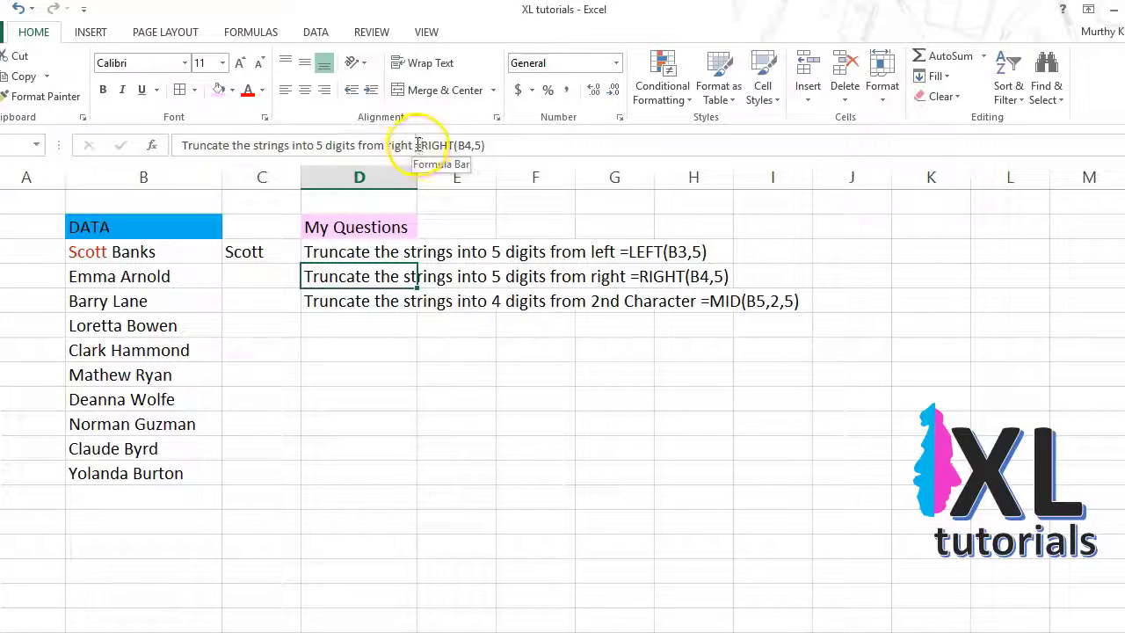
Step: Copy =RIGHT(B4,5) from D4's question and paste it into C4, returning rnold
{"action": "left_click_drag", "start_coordinate": [415, 146], "coordinate": [496, 145]}
{"action": "right_click", "coordinate": [465, 149]}
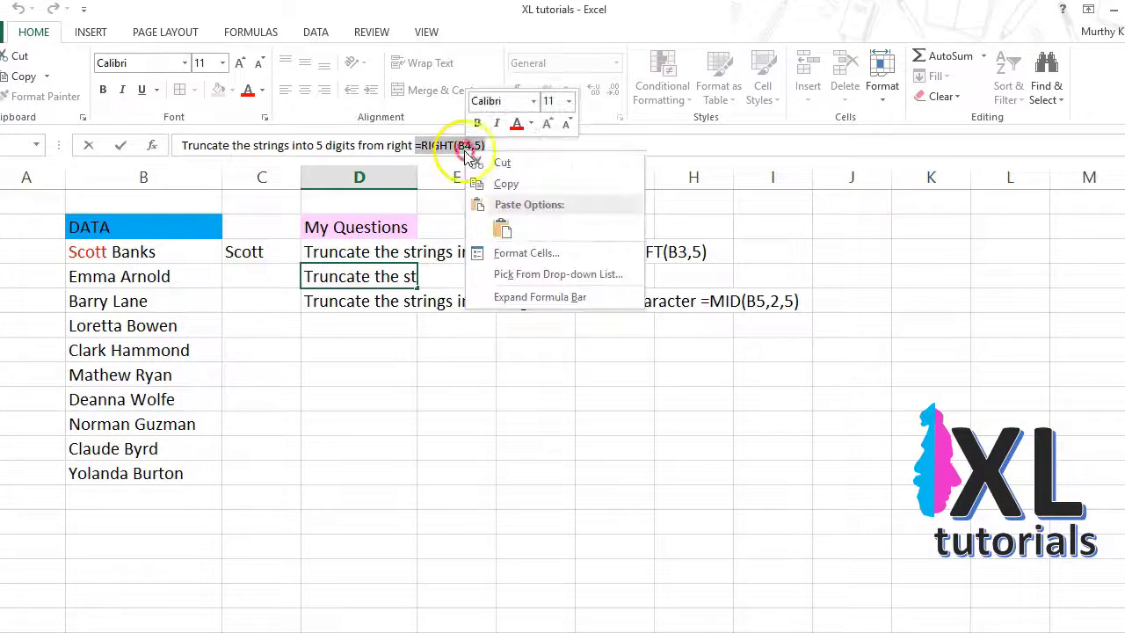
{"action": "left_click", "coordinate": [499, 181]}
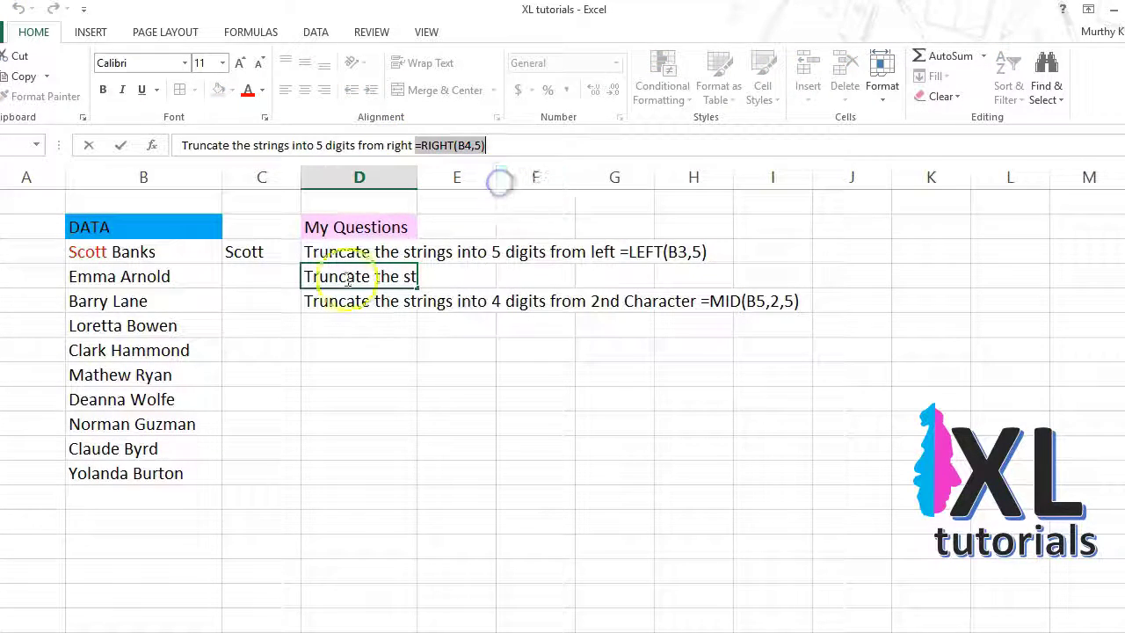
{"action": "left_click", "coordinate": [261, 278]}
{"action": "right_click", "coordinate": [261, 278]}
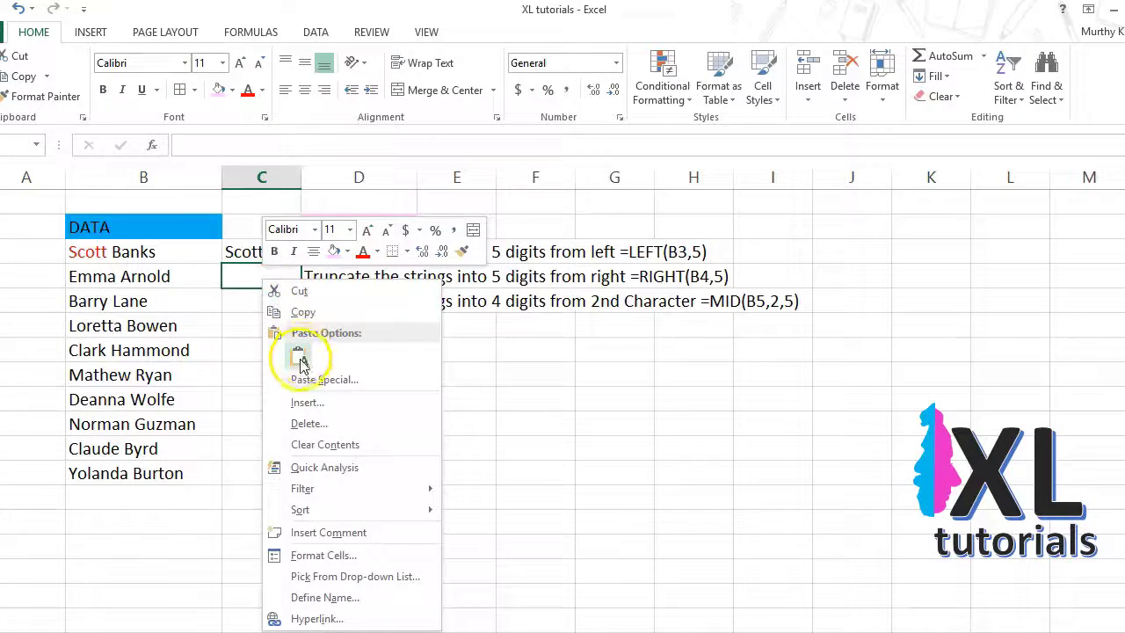
{"action": "left_click", "coordinate": [302, 353]}
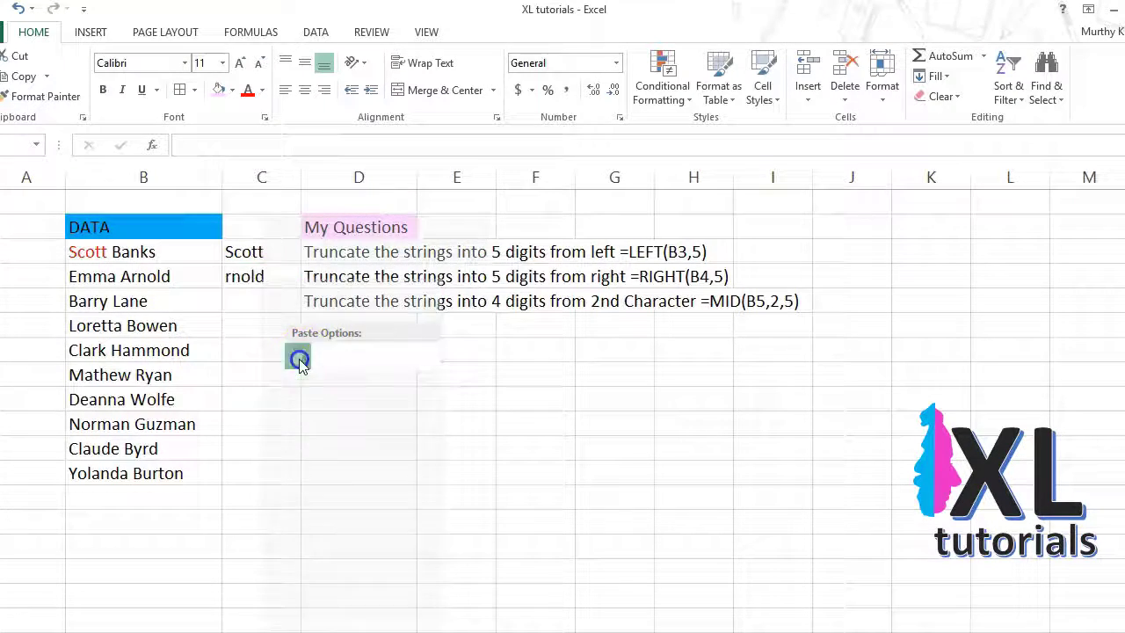
{"action": "double_click", "coordinate": [129, 278]}
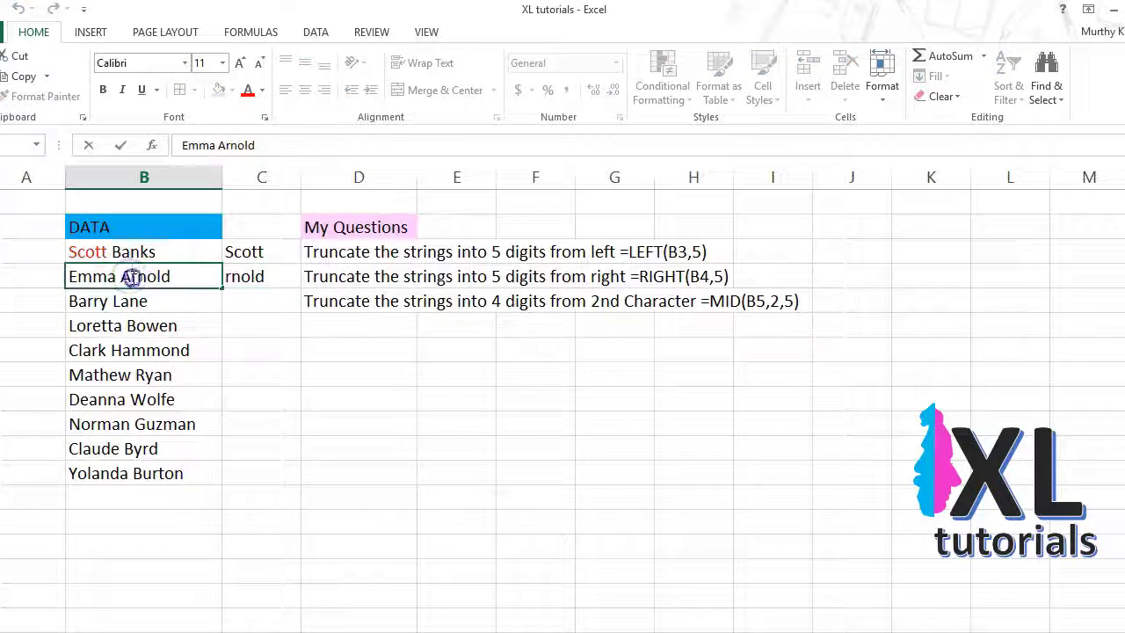
Step: Colour the trailing 'rnold' of the name in B4 red
{"action": "left_click", "coordinate": [248, 90]}
{"action": "left_click", "coordinate": [250, 300]}
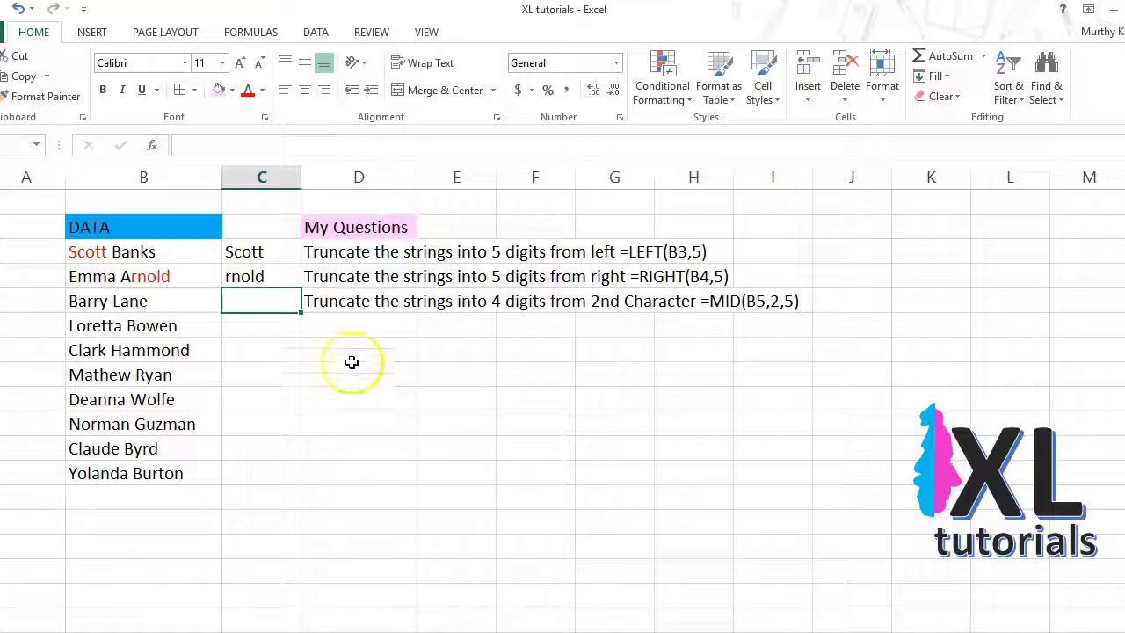
{"action": "left_click", "coordinate": [316, 301]}
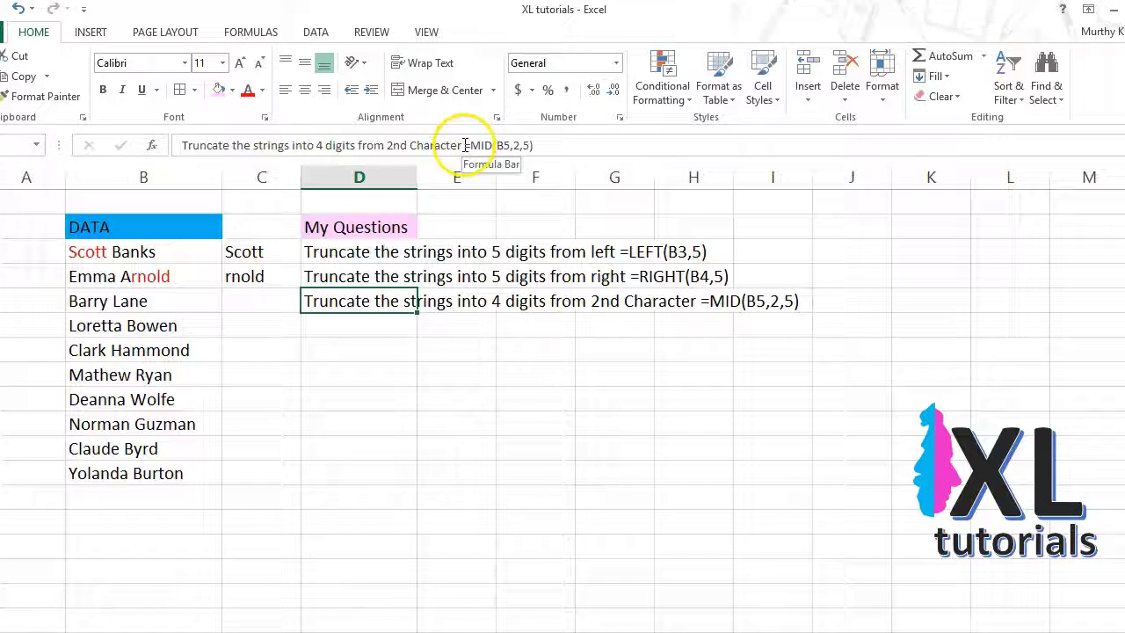
Step: Copy =MID(B5,2,5) from D5's question and paste it into C5, returning arry
{"action": "left_click_drag", "start_coordinate": [465, 145], "coordinate": [541, 144]}
{"action": "right_click", "coordinate": [516, 145]}
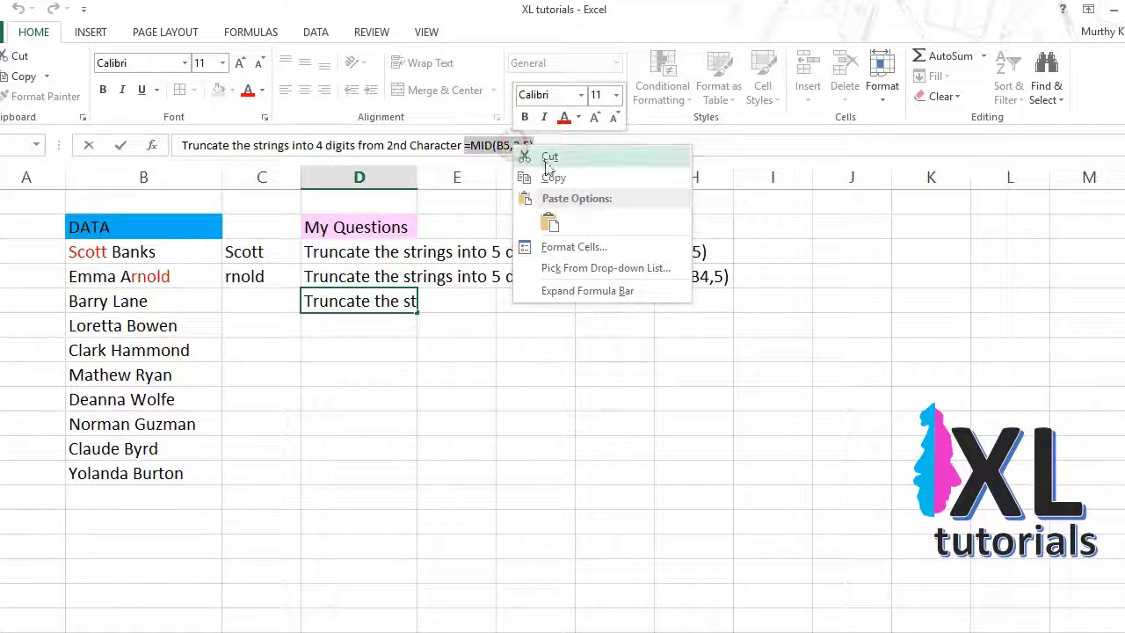
{"action": "left_click", "coordinate": [551, 178]}
{"action": "left_click", "coordinate": [264, 303]}
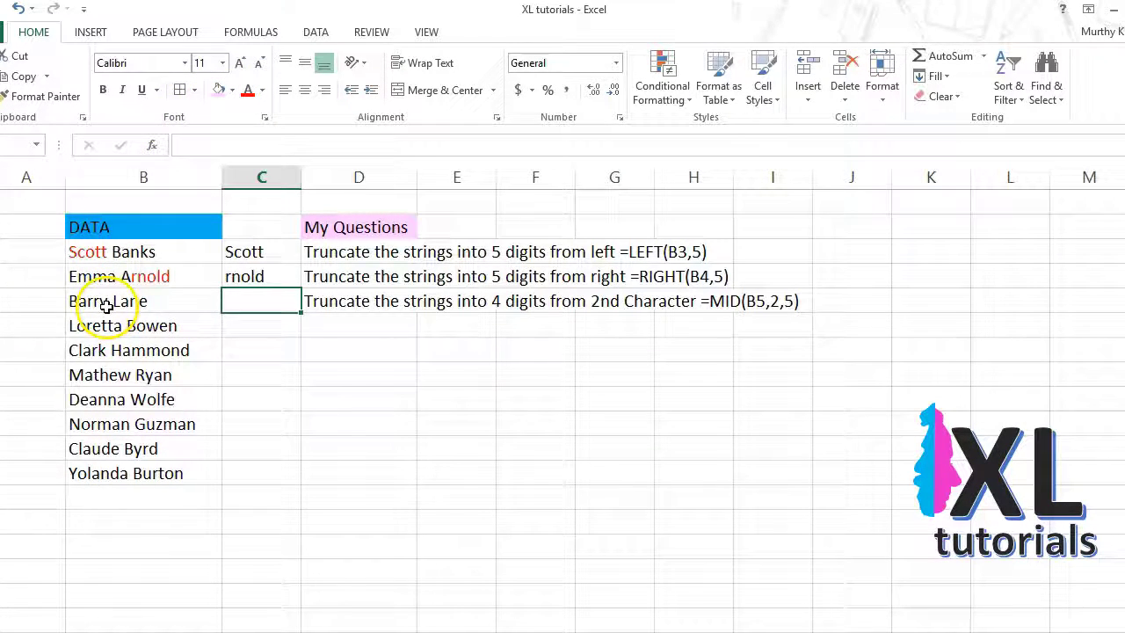
{"action": "right_click", "coordinate": [268, 303]}
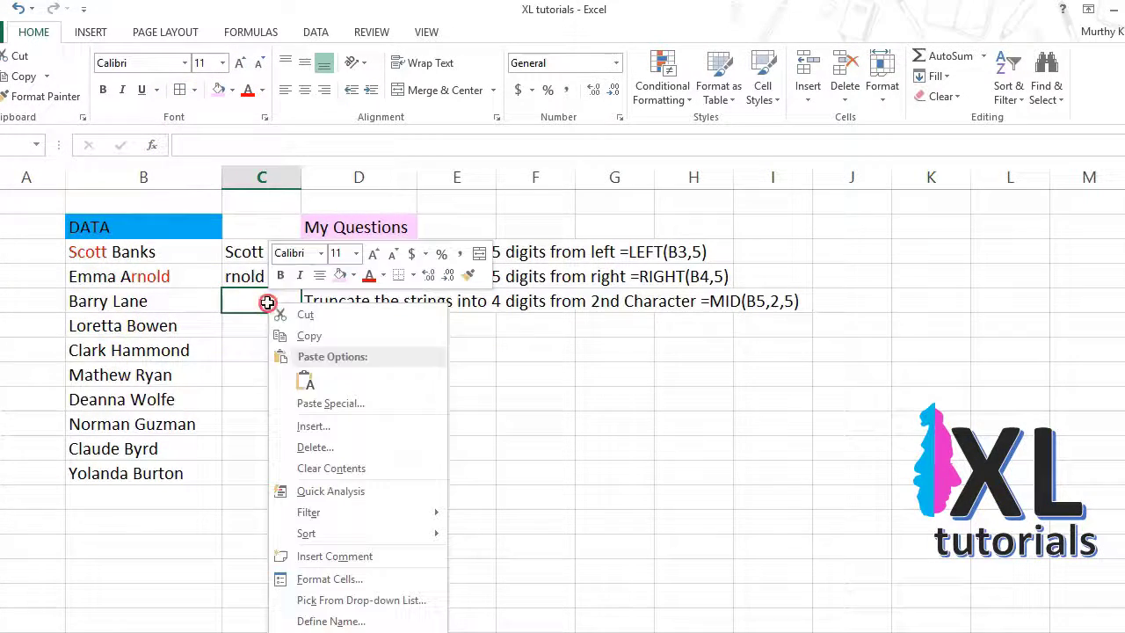
{"action": "left_click", "coordinate": [304, 385]}
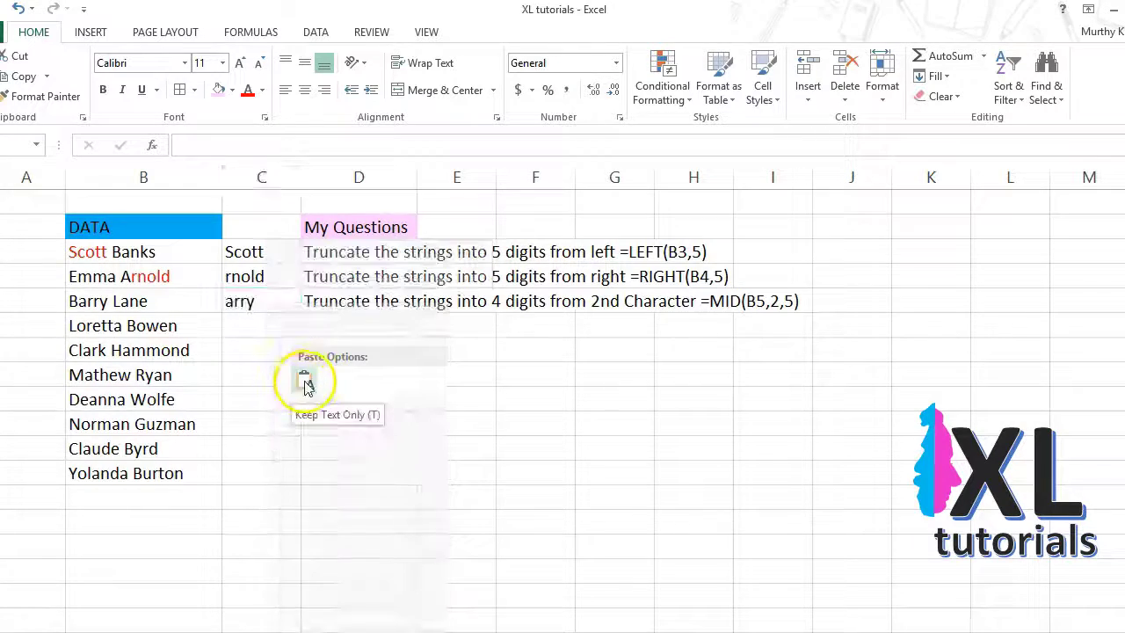
{"action": "double_click", "coordinate": [85, 302]}
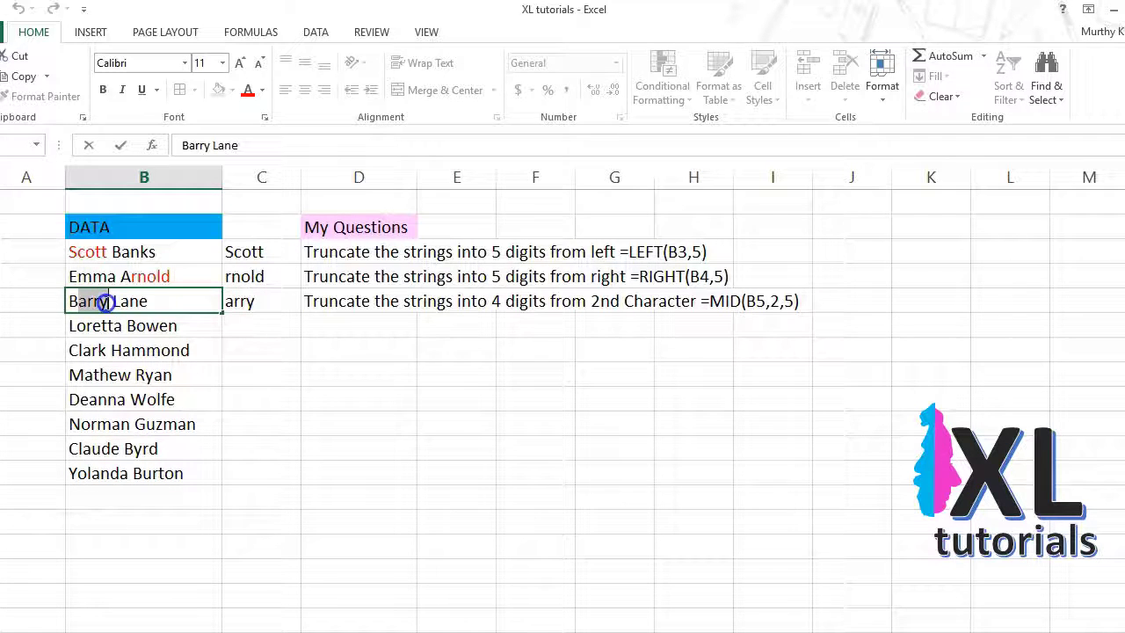
Step: Colour the letters 'arry' within the name in B5 red
{"action": "left_click_drag", "start_coordinate": [105, 301], "coordinate": [106, 301]}
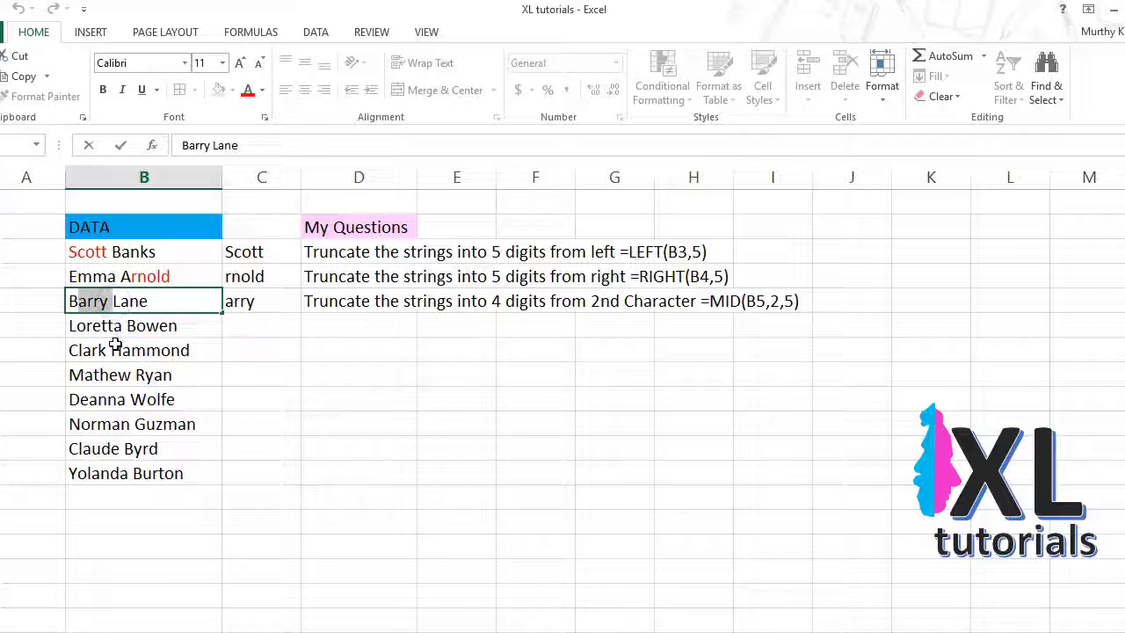
{"action": "left_click", "coordinate": [249, 93]}
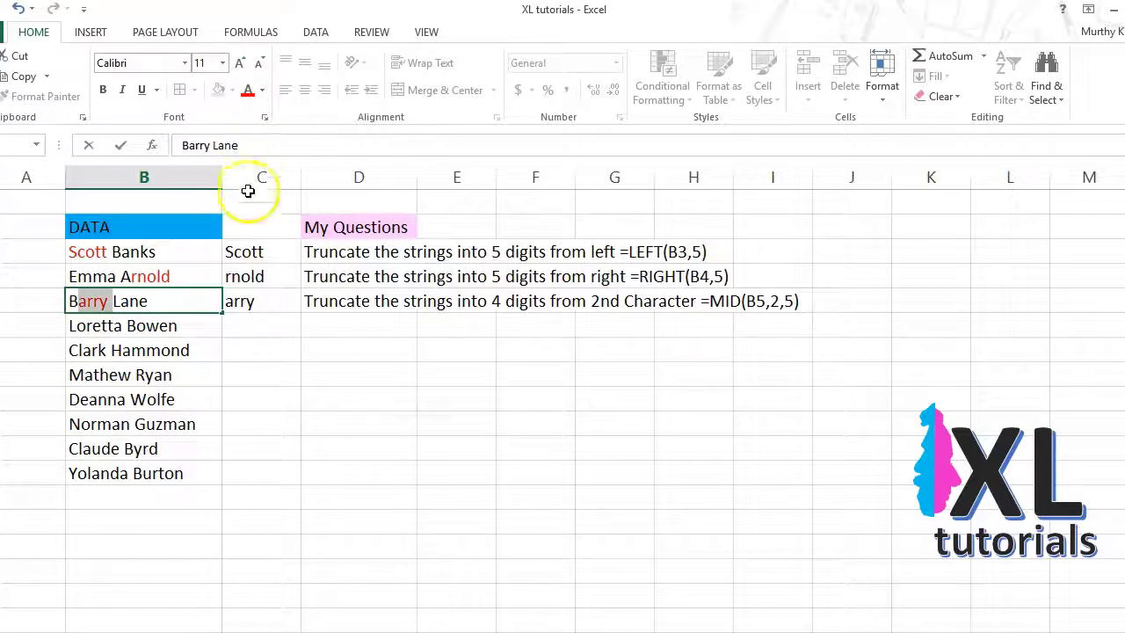
{"action": "left_click", "coordinate": [246, 326]}
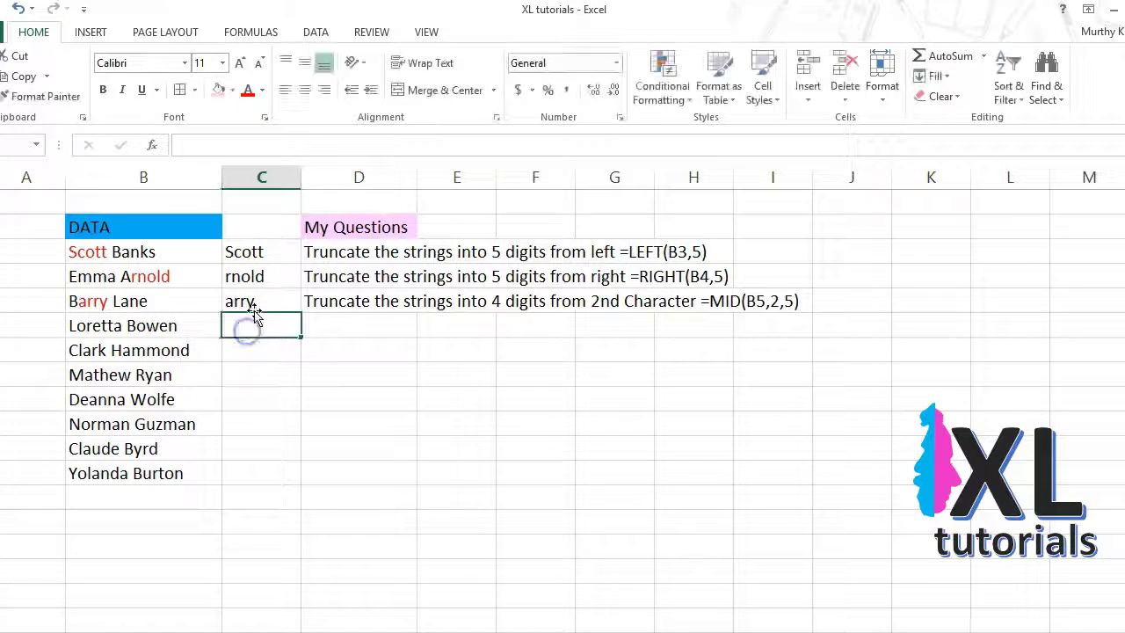
Step: Re-enter the =MID(B5,2,5) formula in C5 so it shows arry
{"action": "left_click", "coordinate": [260, 301]}
{"action": "double_click", "coordinate": [261, 301]}
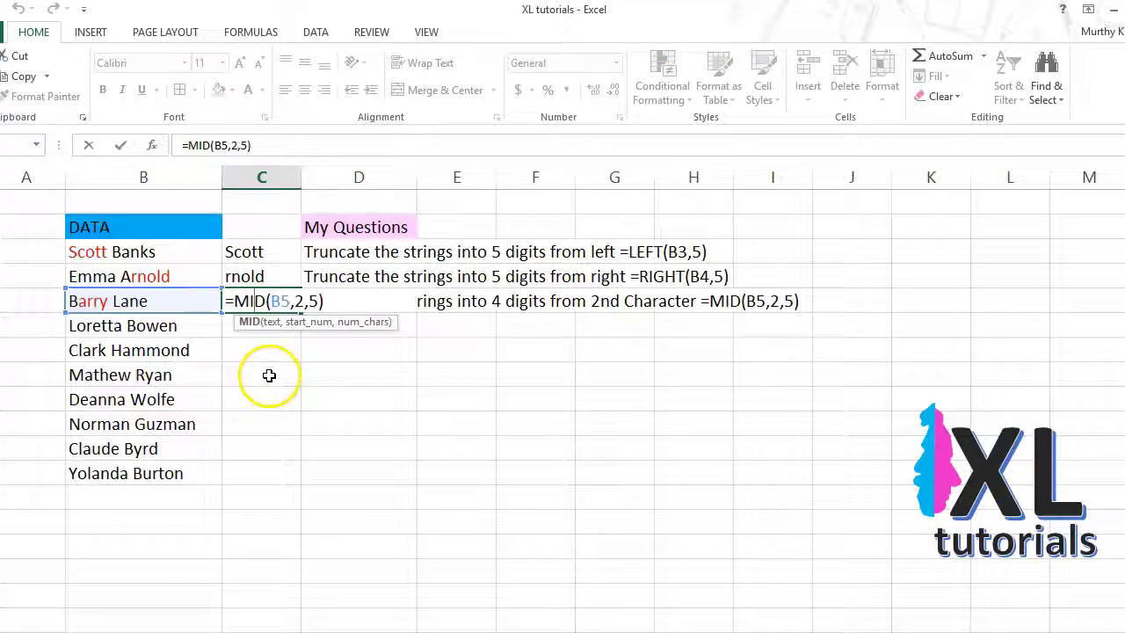
{"action": "key", "text": "Return"}
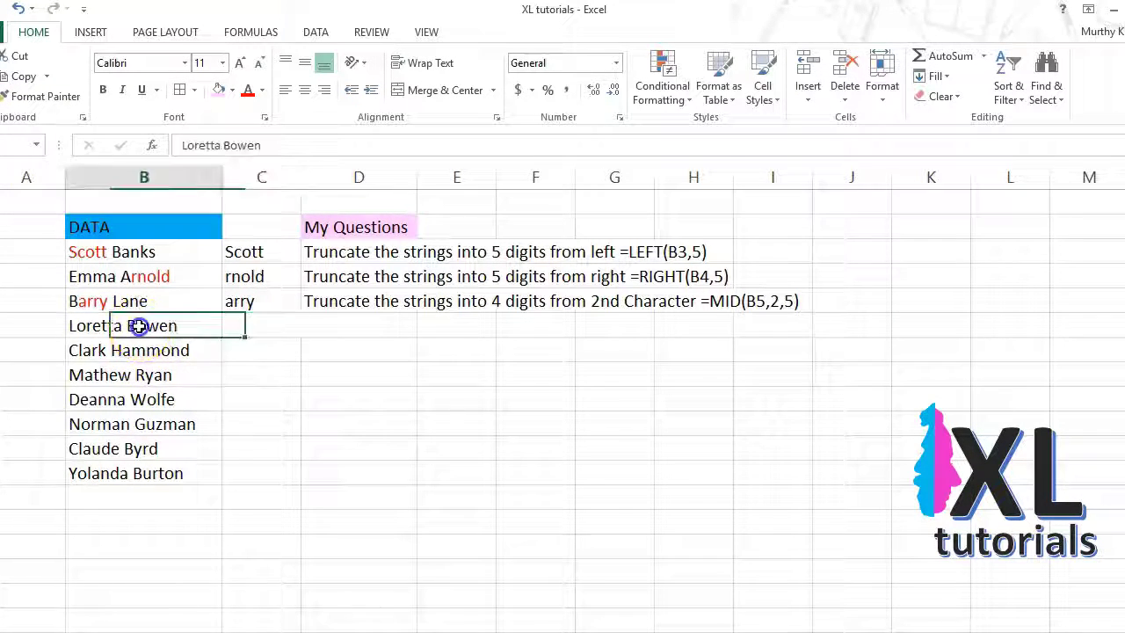
Step: Split B6:B12 with Text to Columns, fixed width, breaking after the fourth character
{"action": "mouse_move", "coordinate": [107, 325]}
{"action": "left_mouse_down"}
{"action": "mouse_move", "coordinate": [141, 418]}
{"action": "mouse_move", "coordinate": [143, 471]}
{"action": "left_mouse_up"}
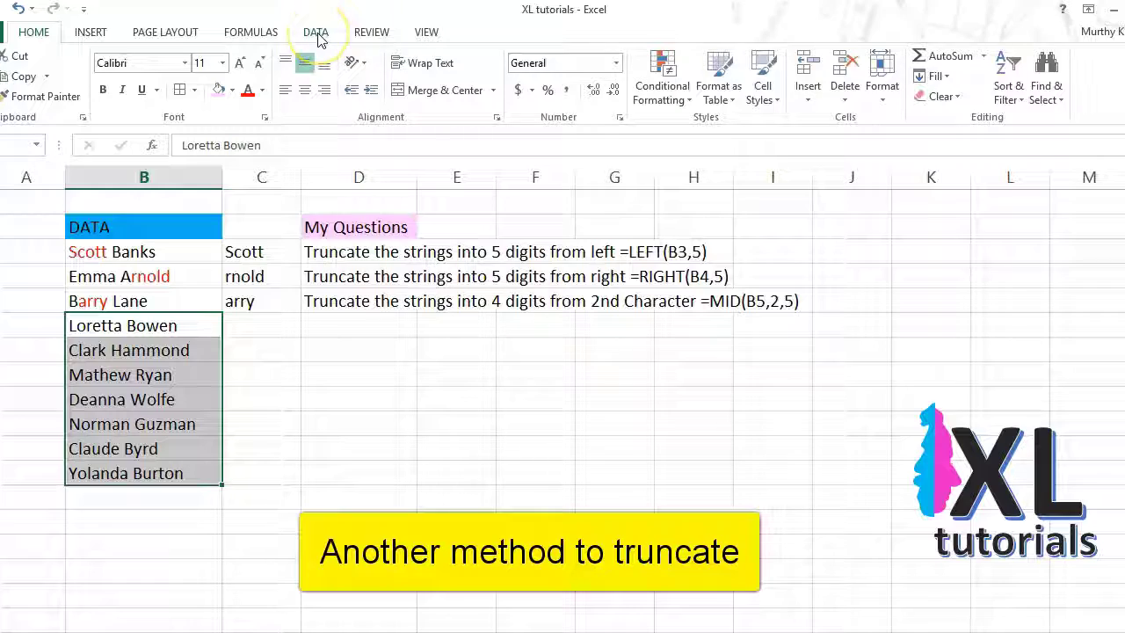
{"action": "left_click", "coordinate": [316, 34]}
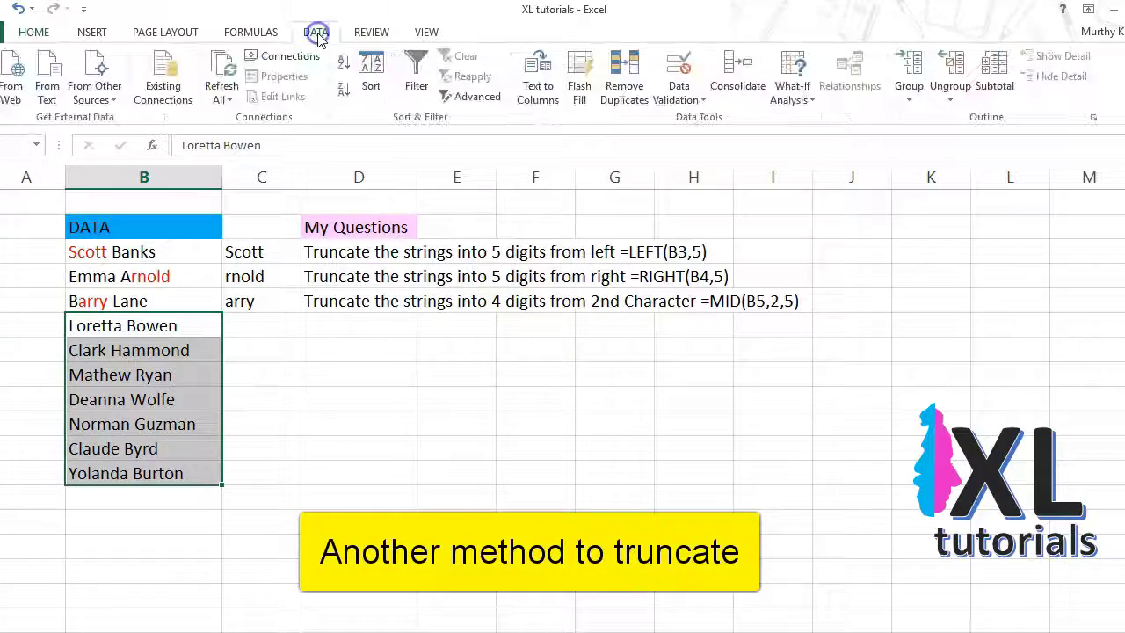
{"action": "left_click", "coordinate": [531, 84]}
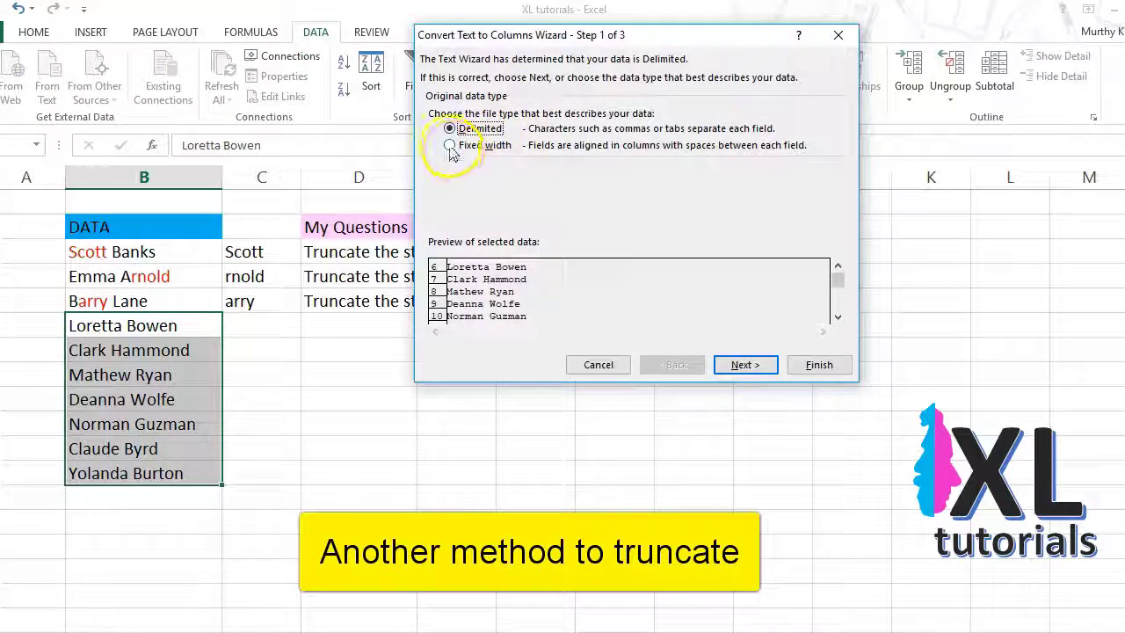
{"action": "left_click", "coordinate": [449, 145]}
{"action": "left_click", "coordinate": [747, 367]}
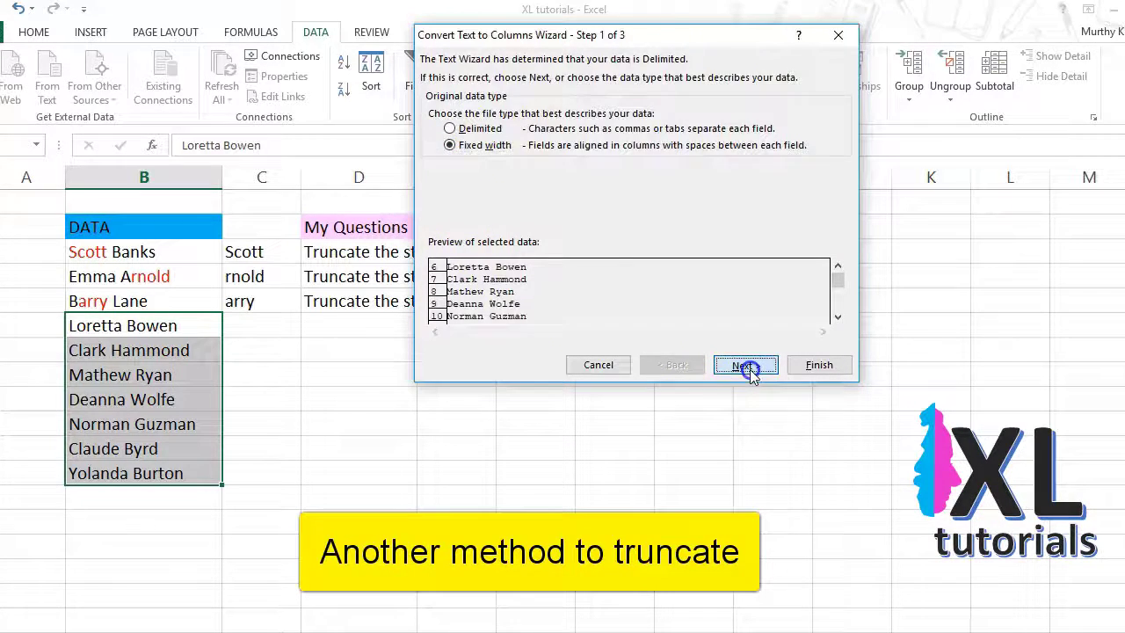
{"action": "left_click", "coordinate": [452, 250]}
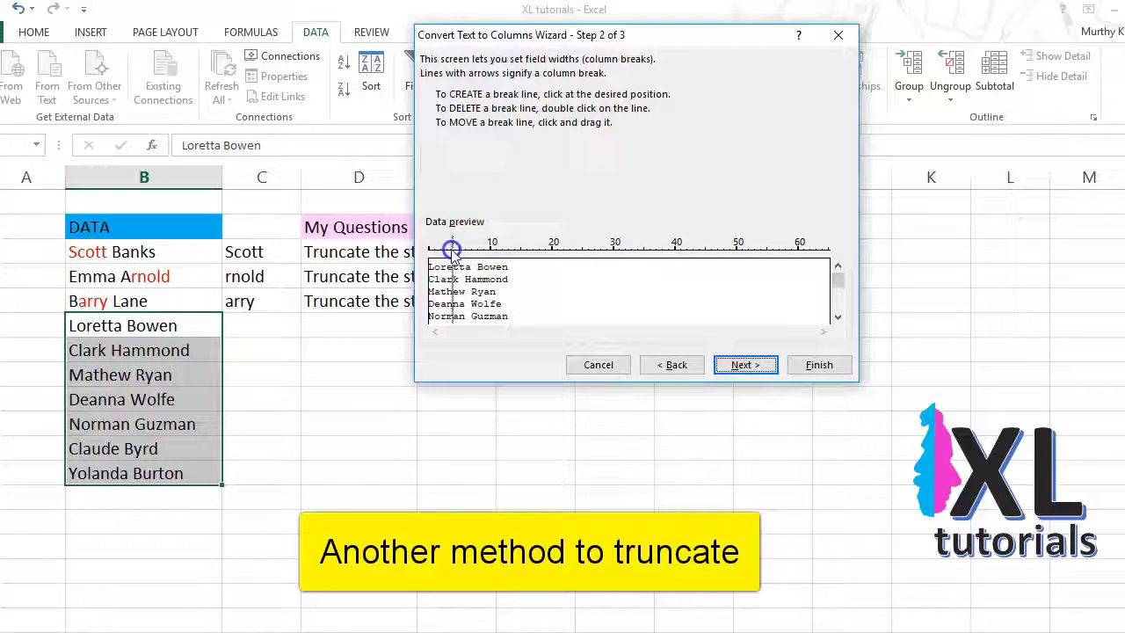
{"action": "left_click_drag", "start_coordinate": [463, 250], "coordinate": [485, 250]}
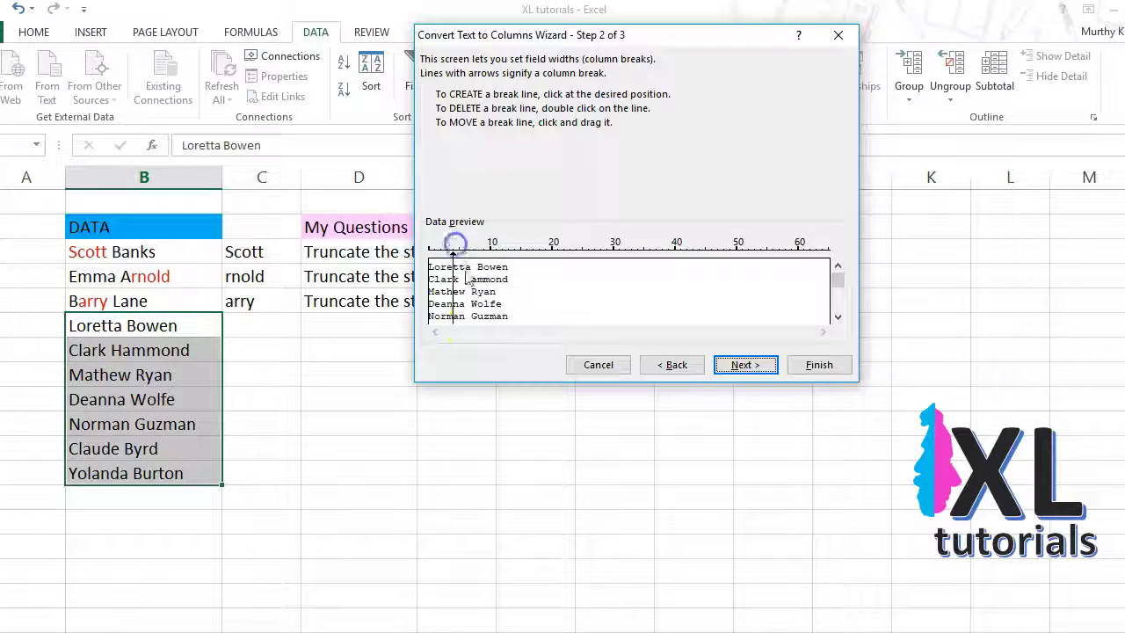
Step: Set the split destination to $C$6 and finish, filling columns C and D
{"action": "left_click", "coordinate": [736, 369]}
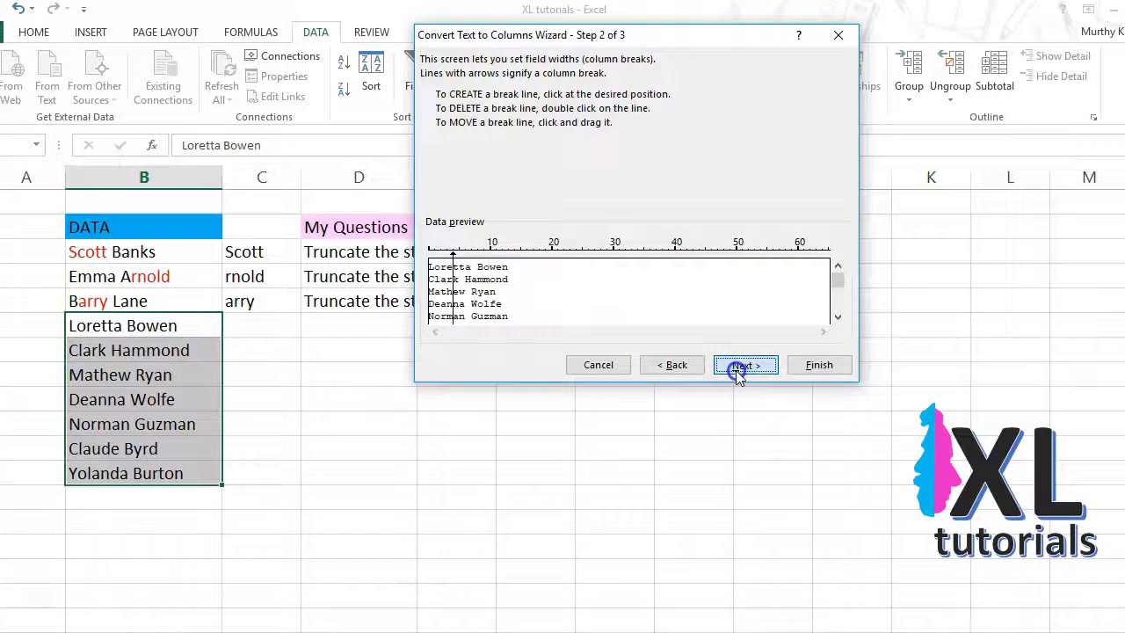
{"action": "left_click", "coordinate": [498, 181]}
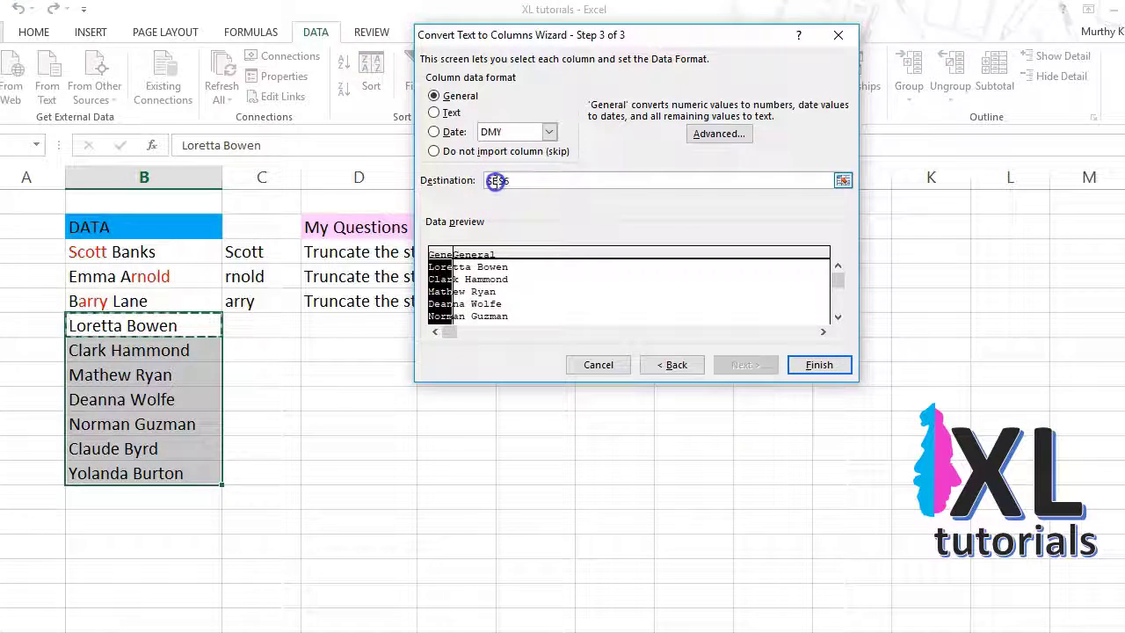
{"action": "left_click", "coordinate": [499, 183]}
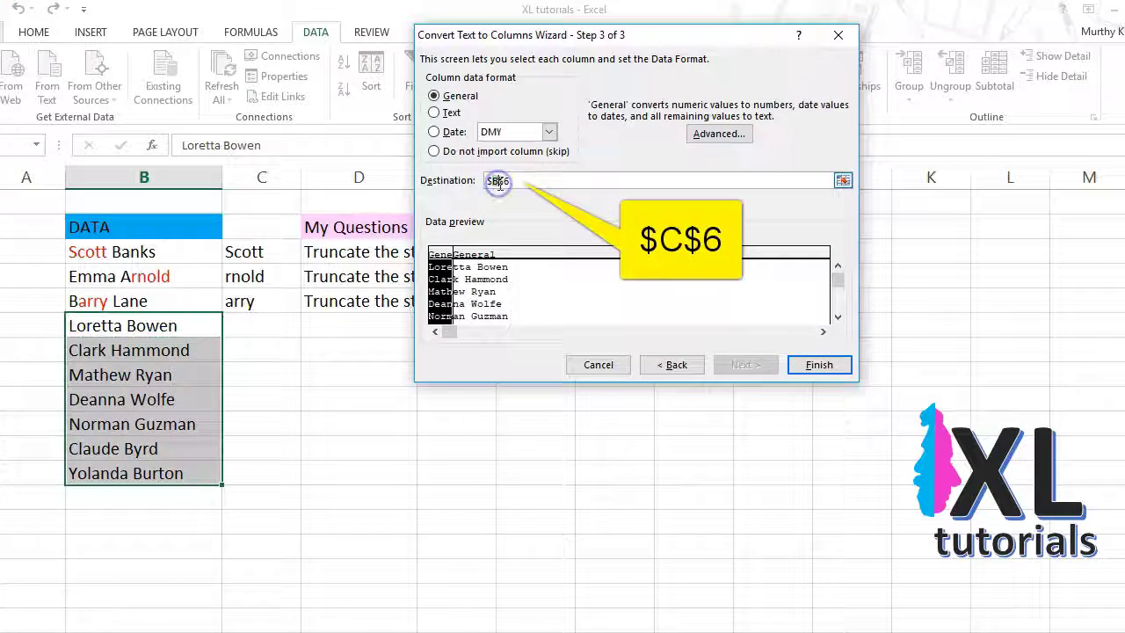
{"action": "key", "text": "BackSpace"}
{"action": "type", "text": "C"}
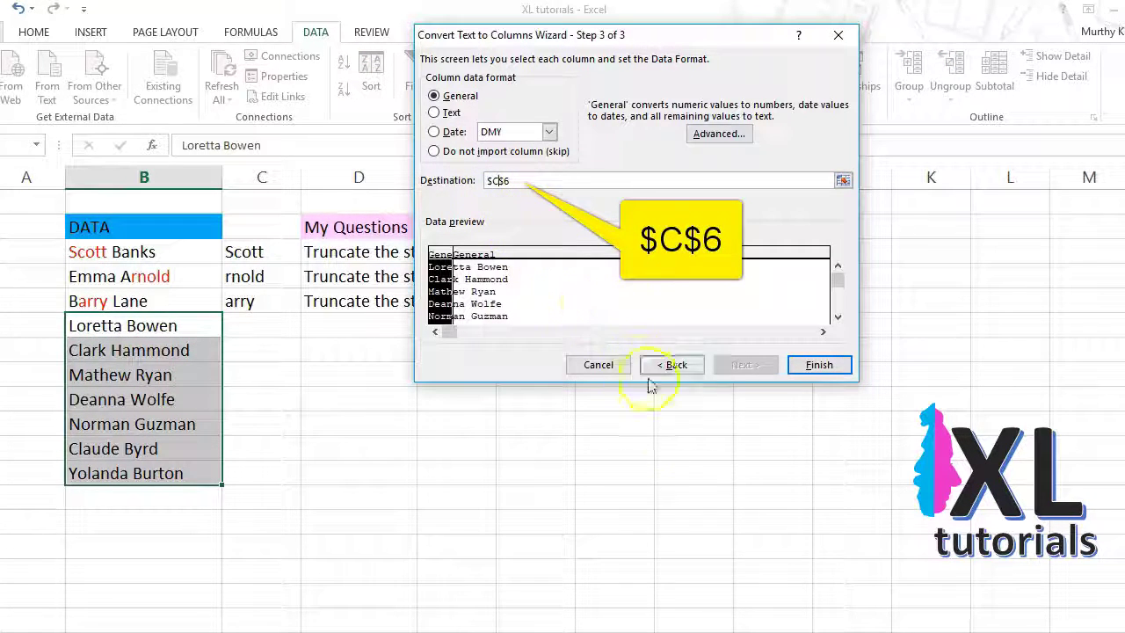
{"action": "left_click", "coordinate": [821, 365]}
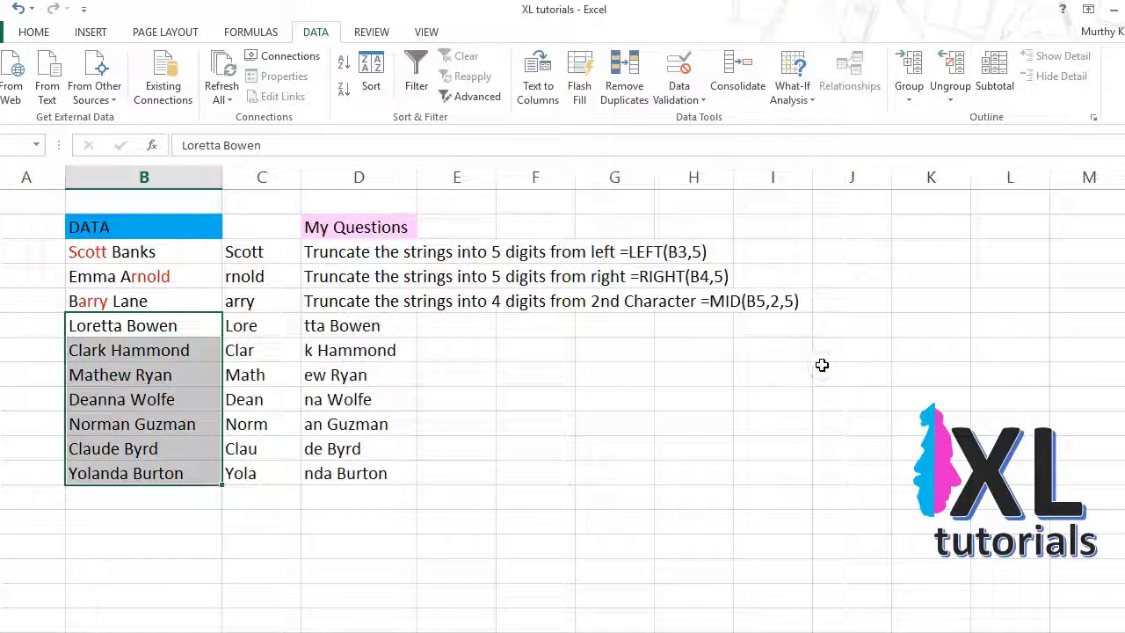
Step: Colour the first four letters red in B6, B7 and B8 (Lore, Clar, Math)
{"action": "left_click", "coordinate": [297, 343]}
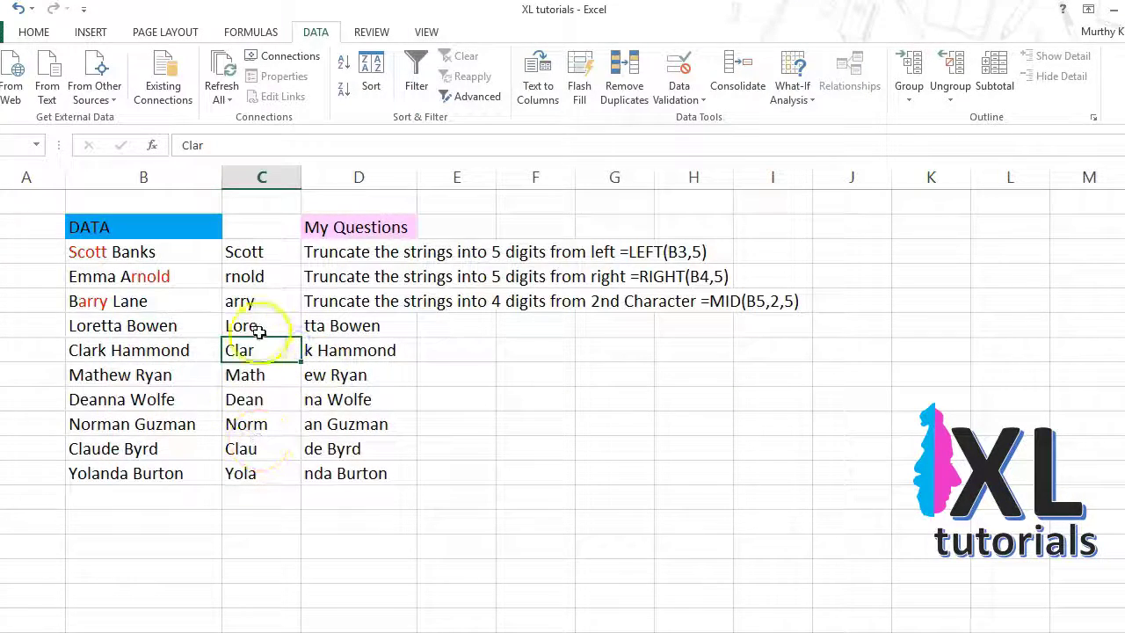
{"action": "left_click", "coordinate": [101, 325]}
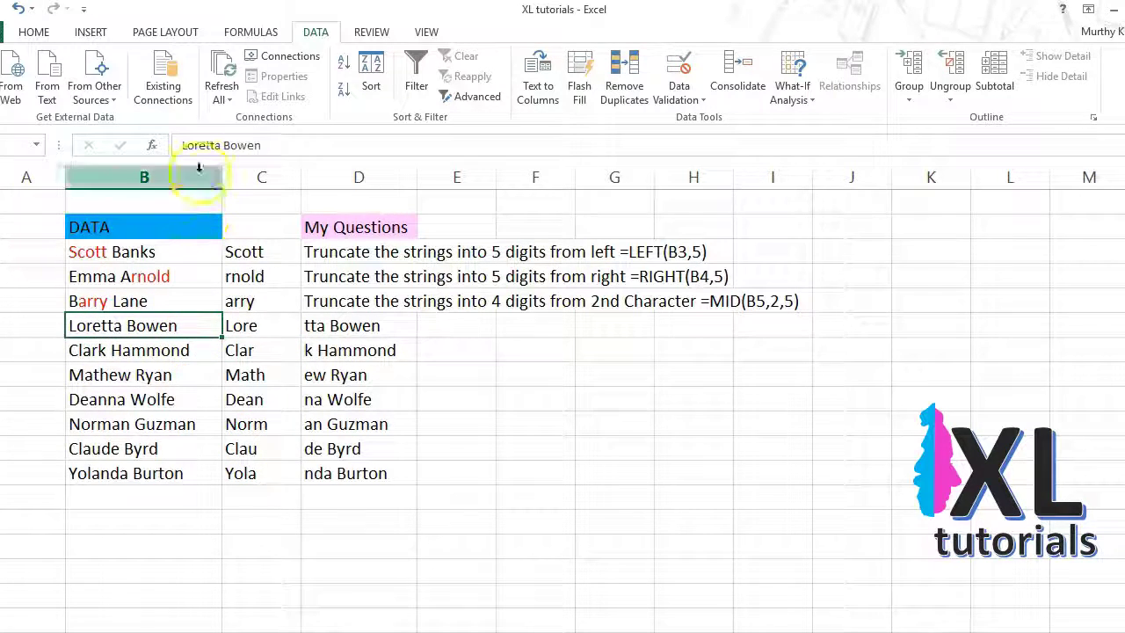
{"action": "double_click", "coordinate": [96, 325]}
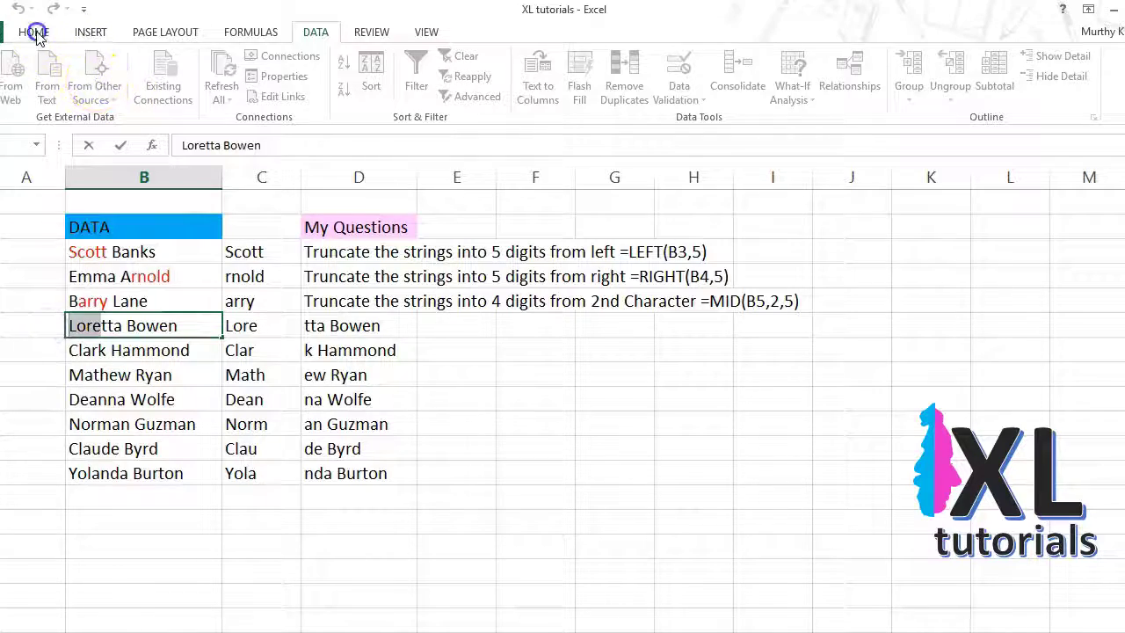
{"action": "left_click", "coordinate": [34, 32]}
{"action": "left_click", "coordinate": [248, 90]}
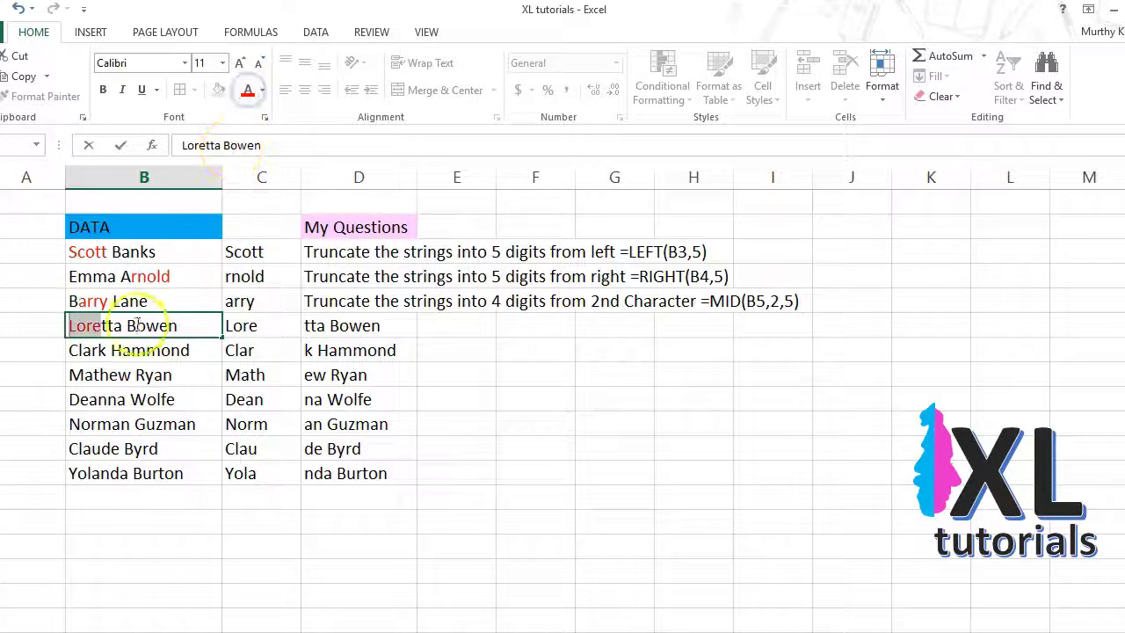
{"action": "left_click", "coordinate": [97, 349]}
{"action": "double_click", "coordinate": [96, 349]}
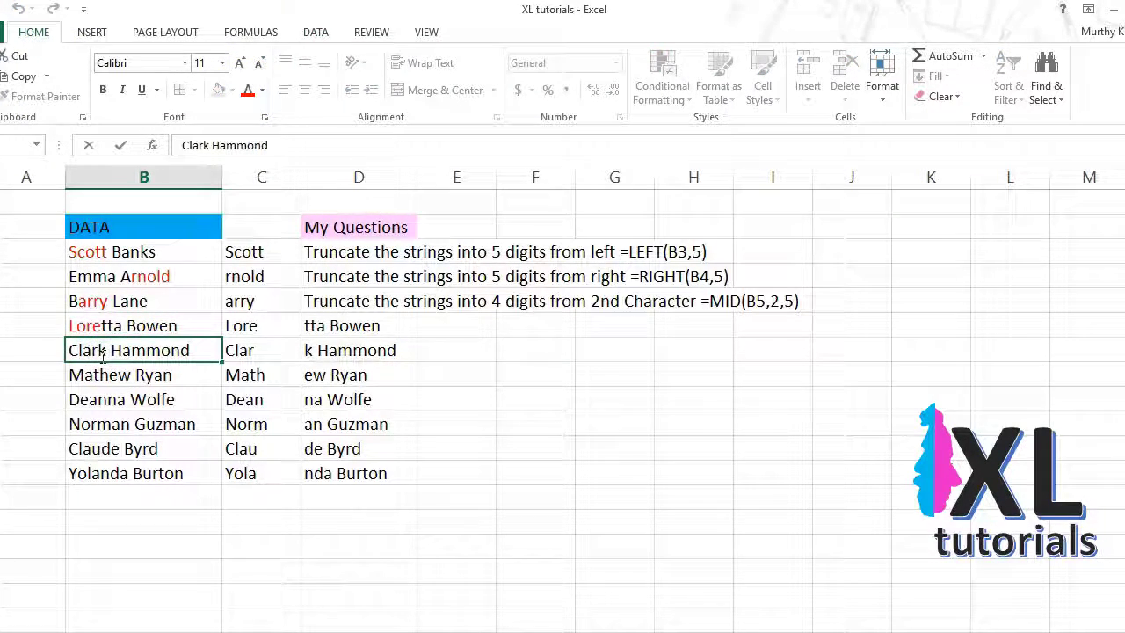
{"action": "left_click", "coordinate": [248, 90]}
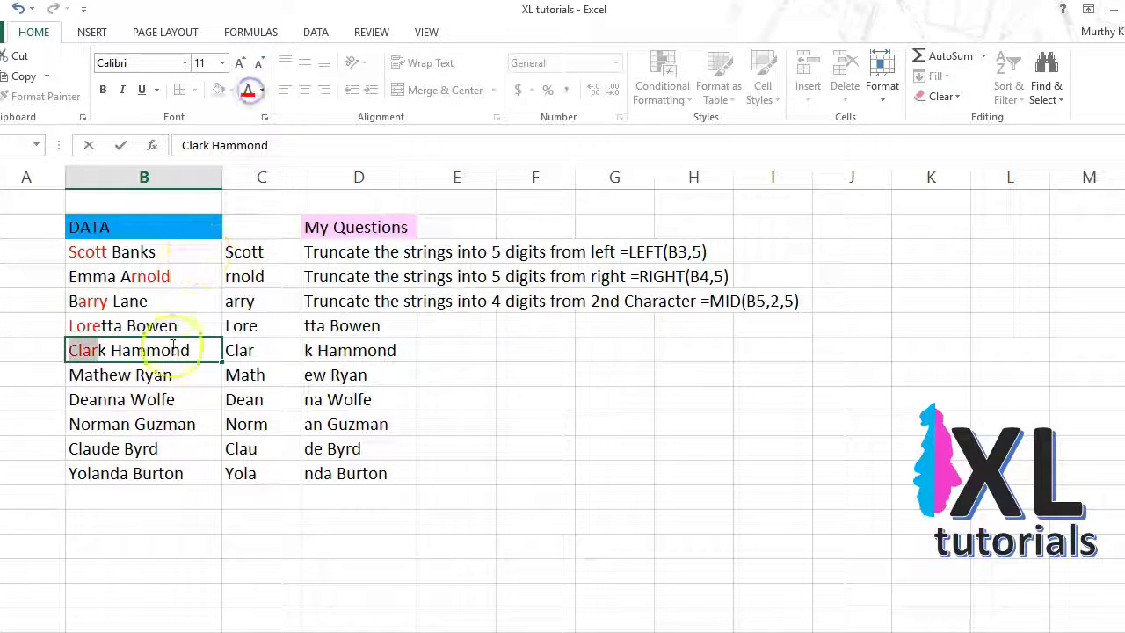
{"action": "left_click", "coordinate": [101, 376]}
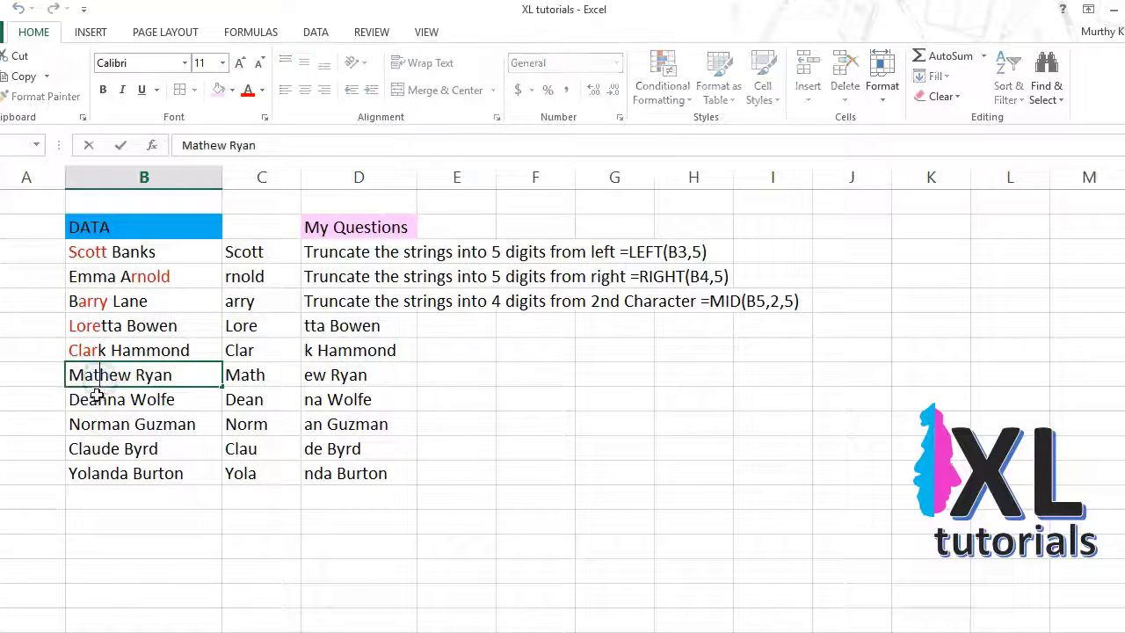
{"action": "double_click", "coordinate": [102, 376]}
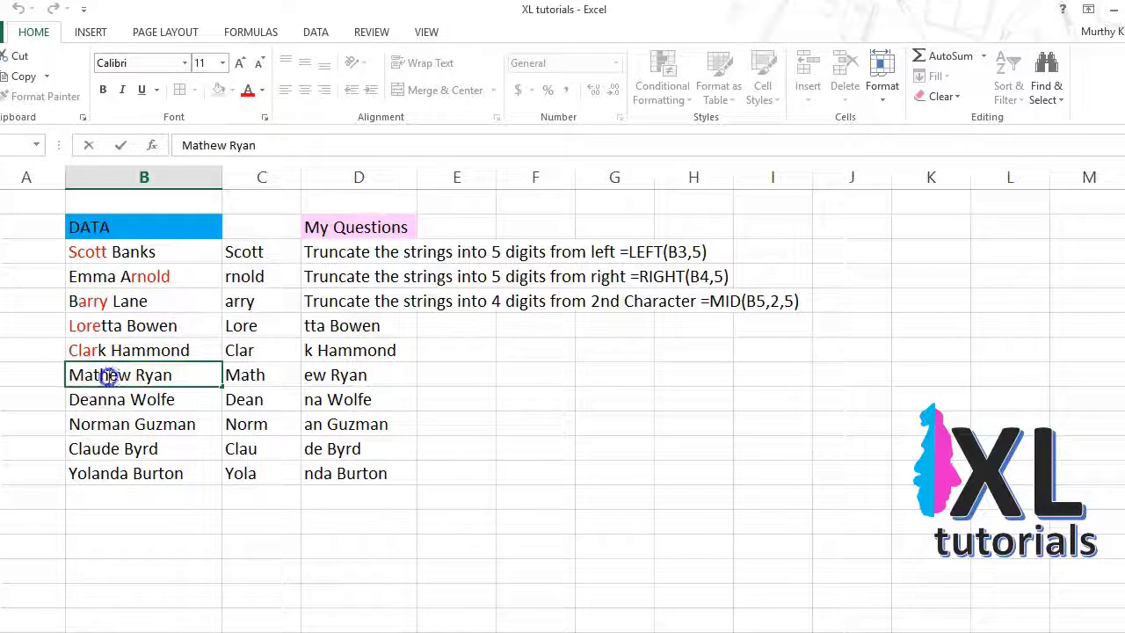
{"action": "left_click", "coordinate": [249, 90]}
Step: Colour the first four letters red in B9 through B12 (Dean, Norm, Clau, Yola)
{"action": "left_click", "coordinate": [101, 398]}
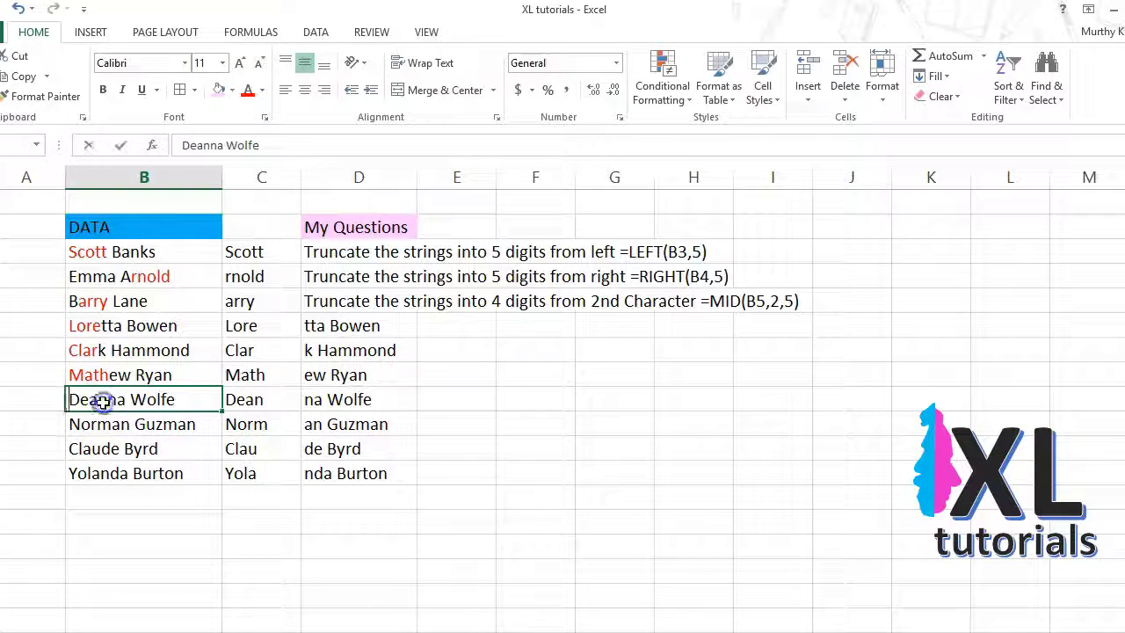
{"action": "double_click", "coordinate": [101, 400]}
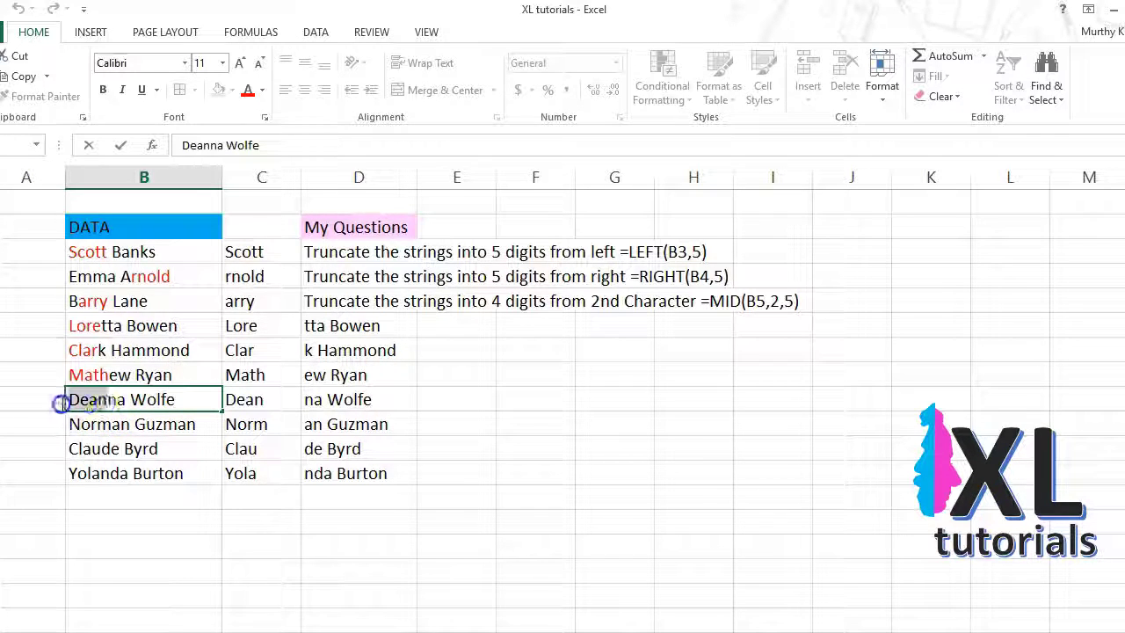
{"action": "left_click", "coordinate": [113, 427]}
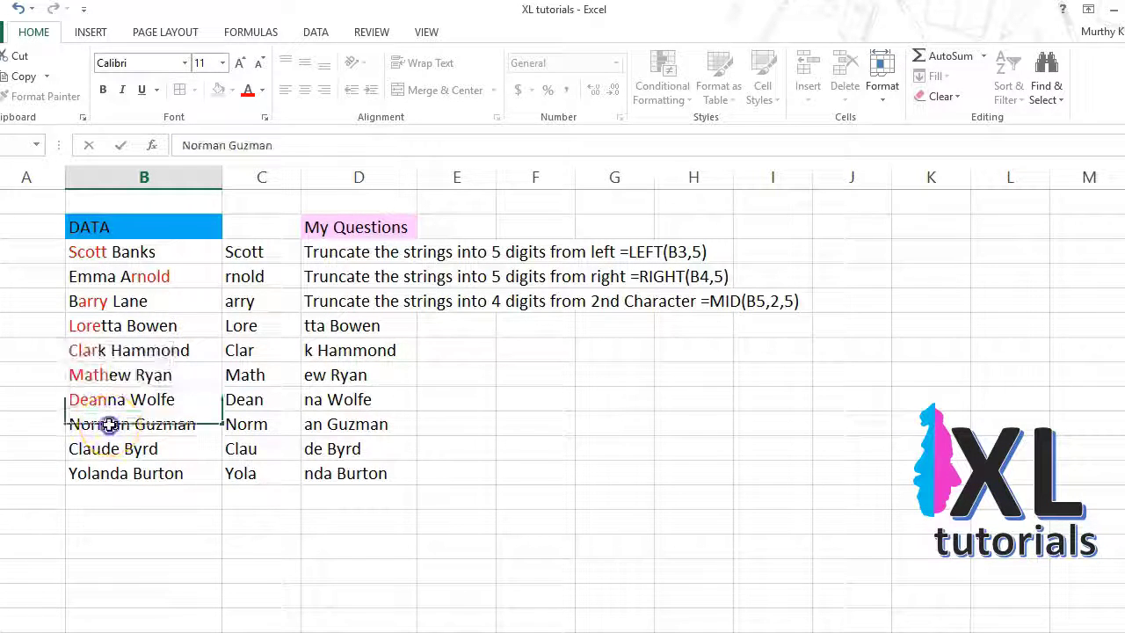
{"action": "double_click", "coordinate": [118, 425]}
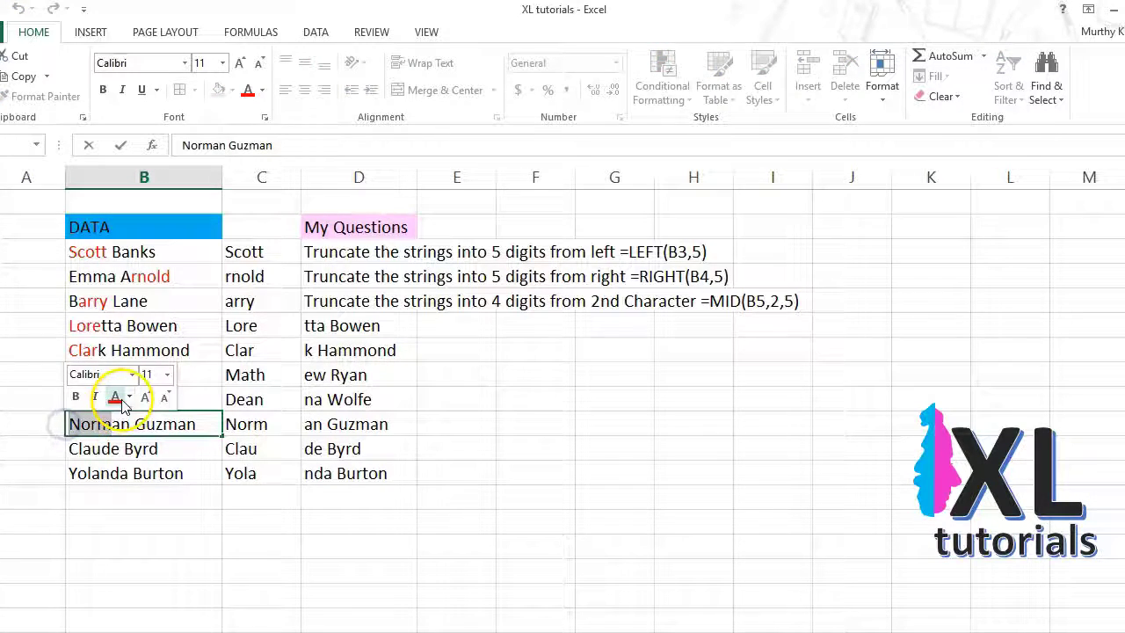
{"action": "left_click", "coordinate": [97, 448]}
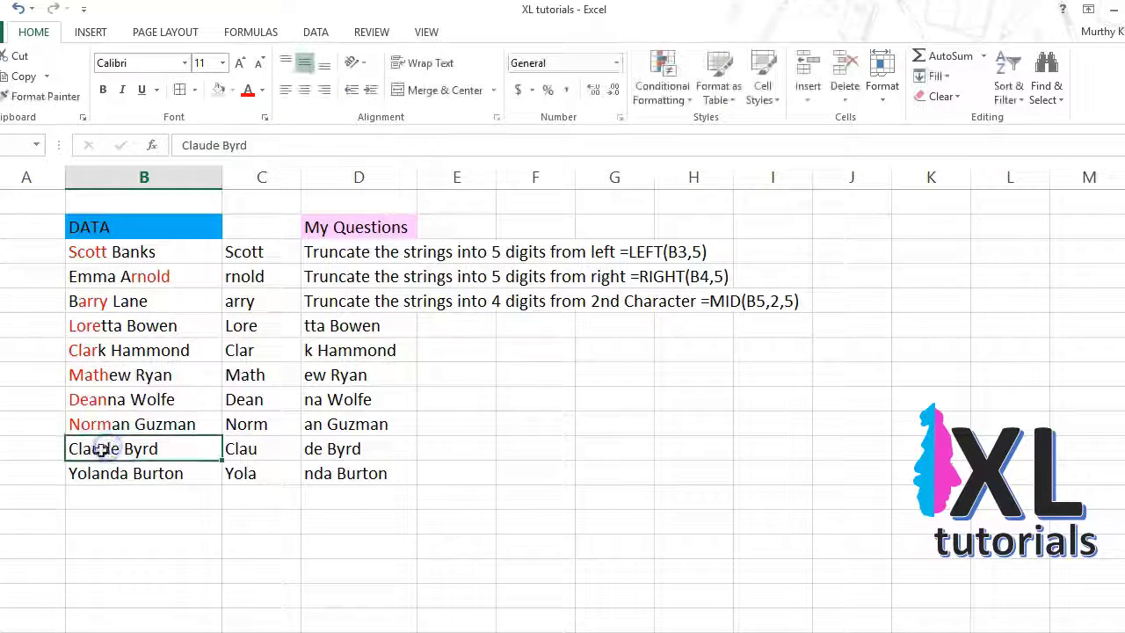
{"action": "double_click", "coordinate": [101, 449]}
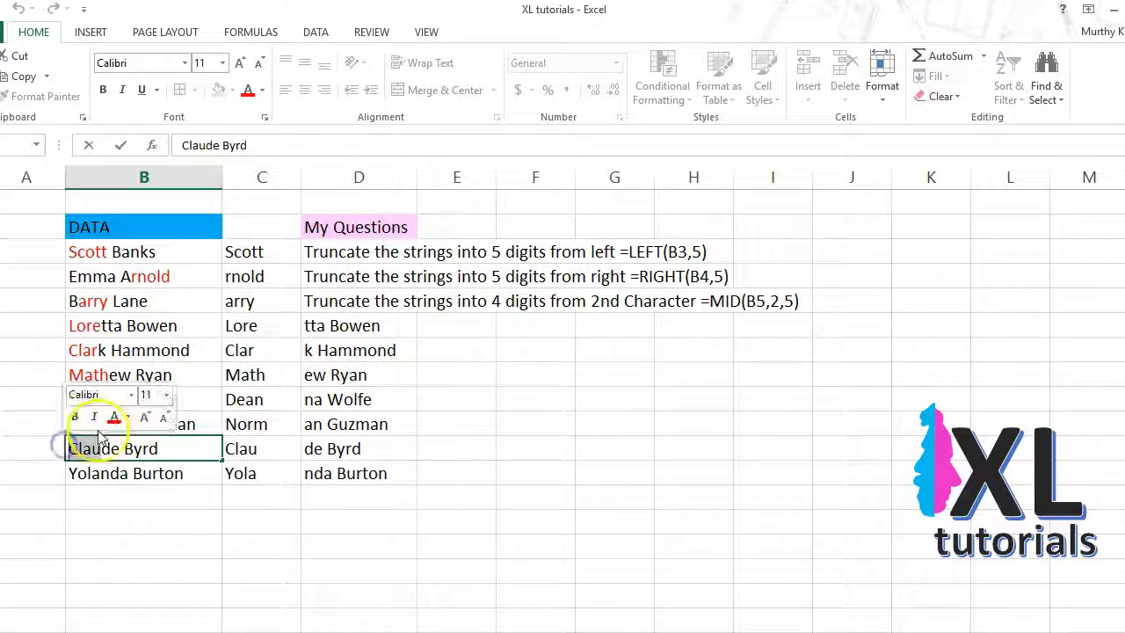
{"action": "left_click", "coordinate": [81, 420]}
{"action": "left_click", "coordinate": [97, 473]}
{"action": "double_click", "coordinate": [99, 475]}
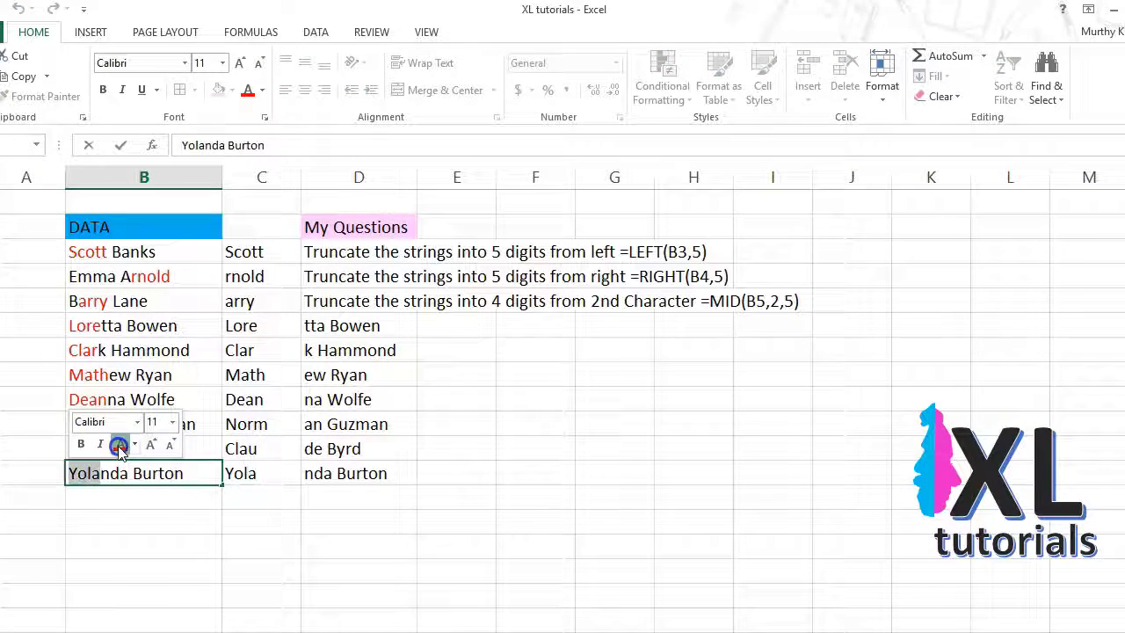
{"action": "left_click", "coordinate": [118, 443]}
{"action": "left_click", "coordinate": [240, 475]}
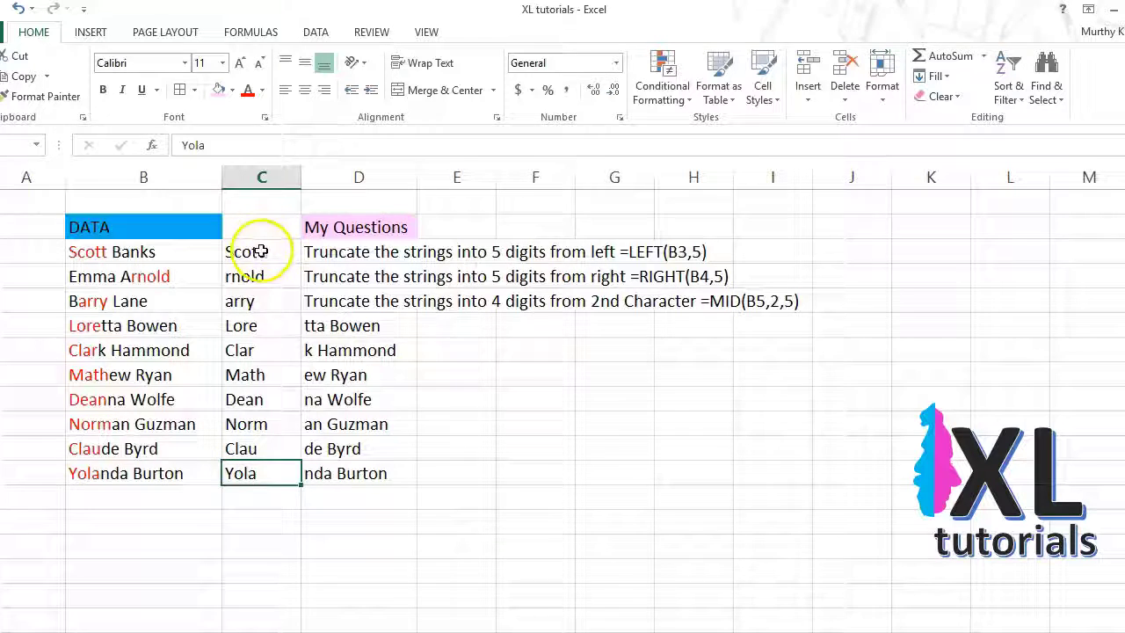
Step: Select C3:C12 to review all the truncated results
{"action": "left_click_drag", "start_coordinate": [261, 251], "coordinate": [236, 469]}
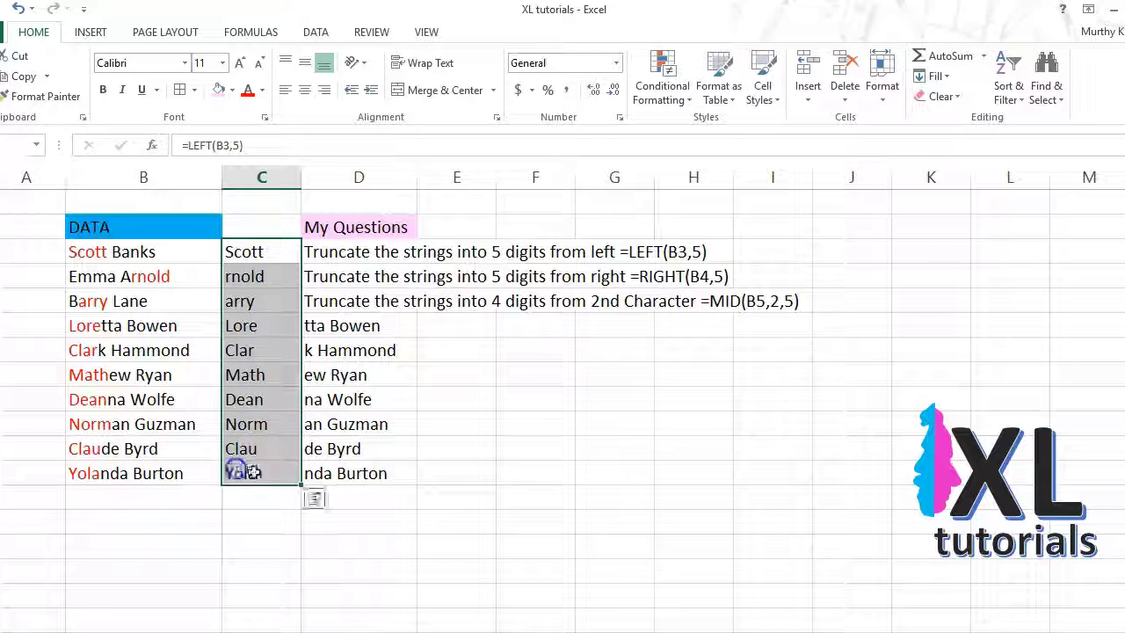